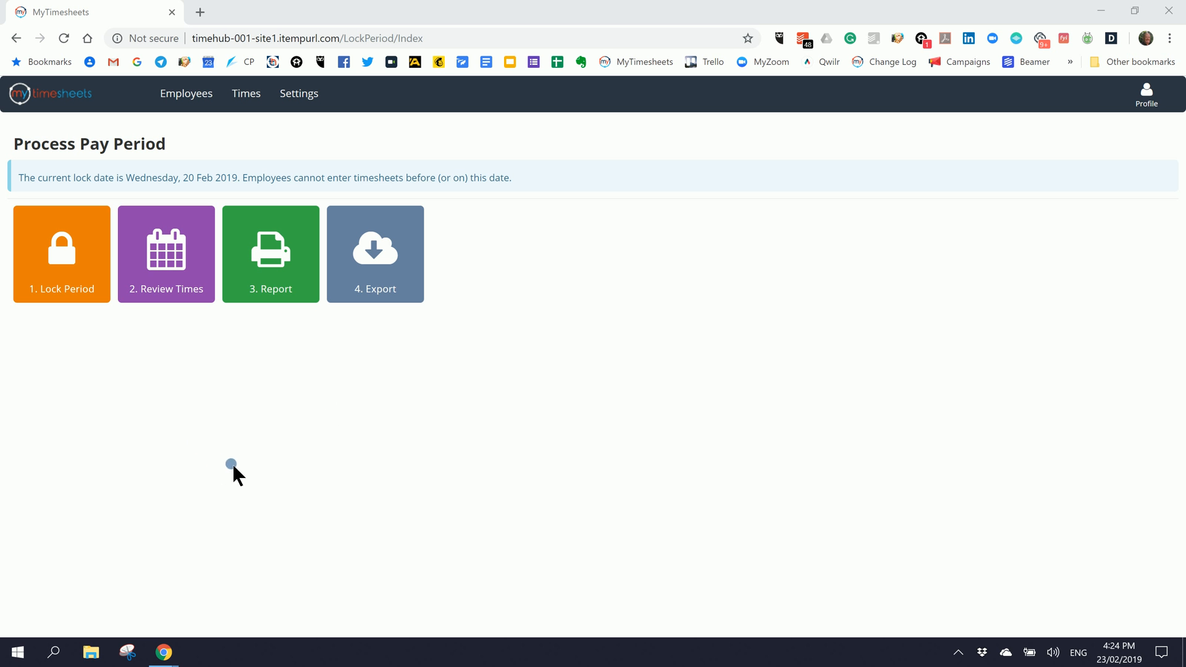
# - Open the Fri 22 Feb timesheets of the last listed employee, who has no hours or units, for review
pyautogui.click(180, 289)
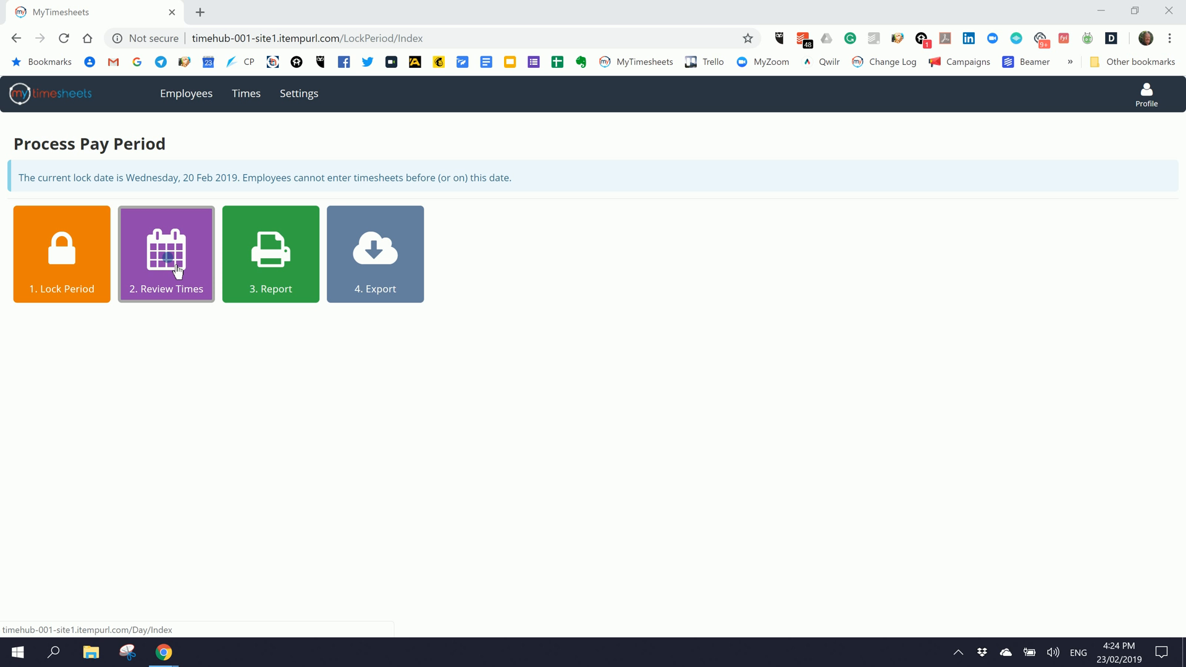
pyautogui.click(176, 271)
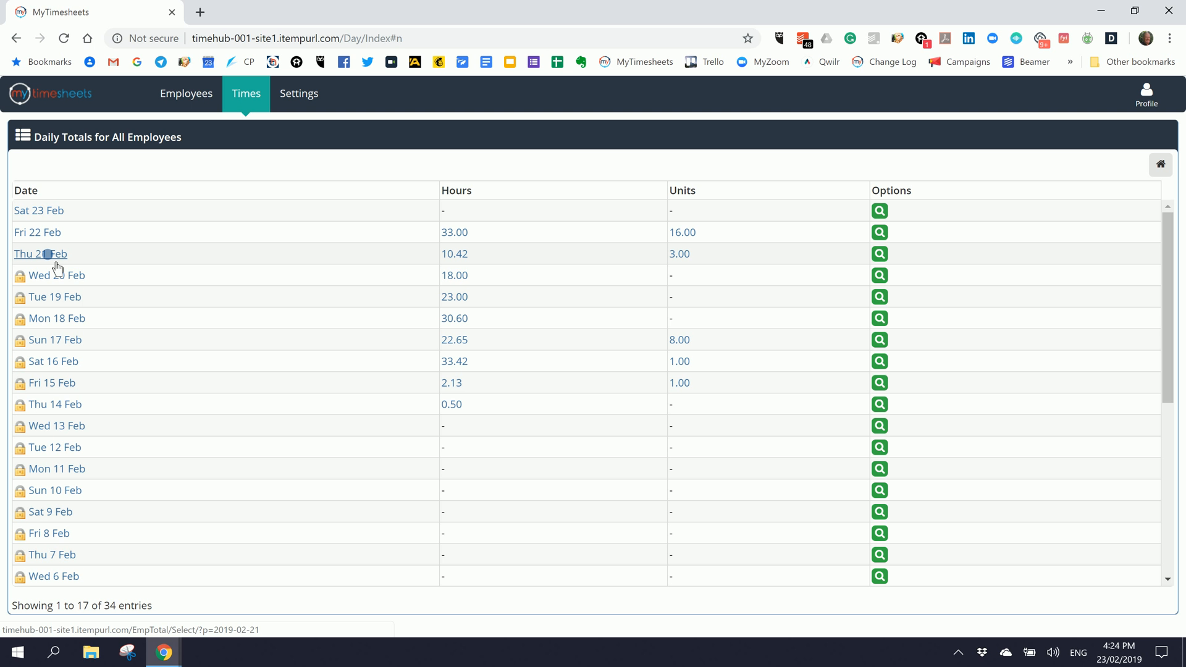
pyautogui.click(39, 234)
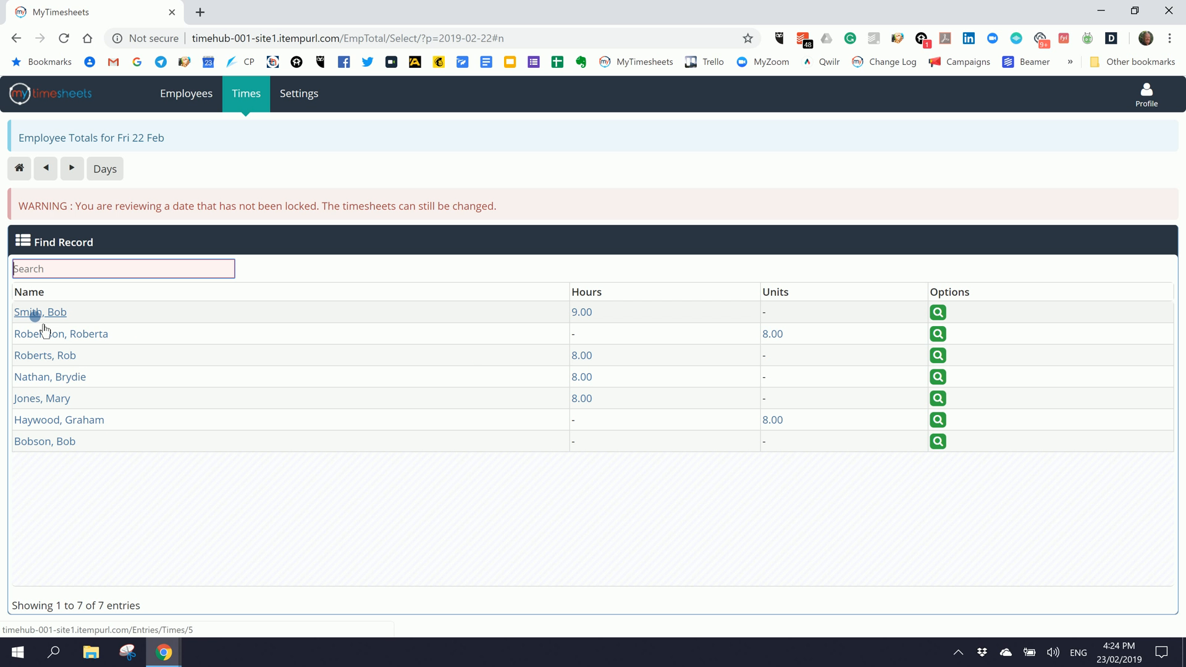
pyautogui.click(54, 441)
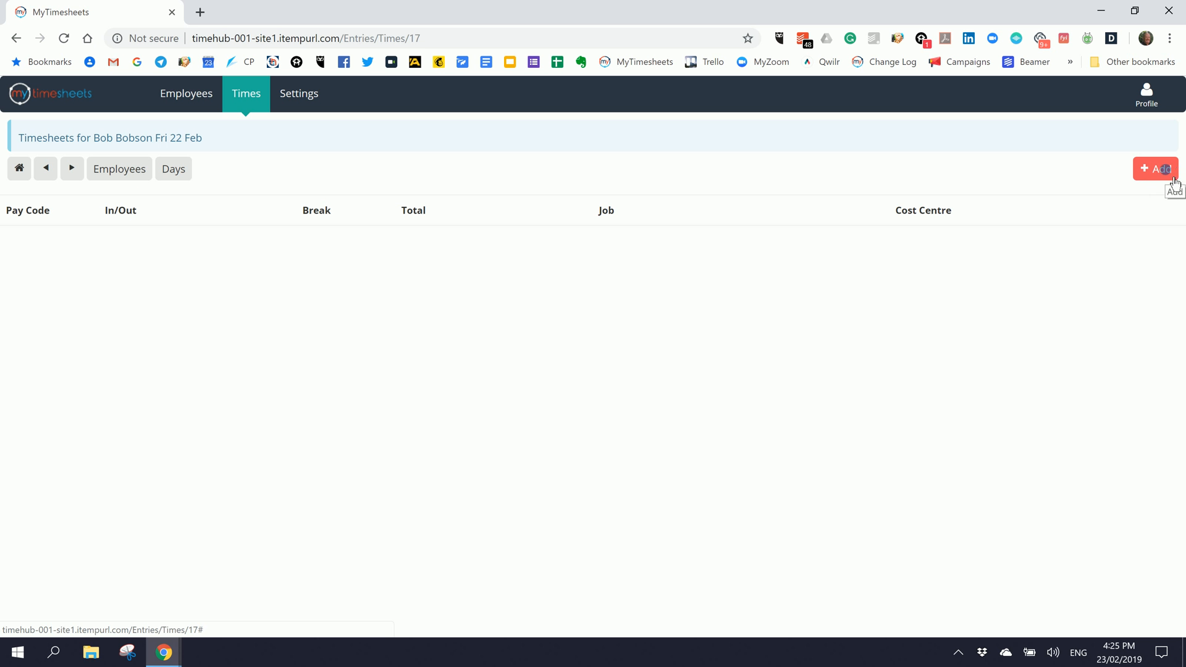
# - Add and save an Ordinary time record with 2 hours worked, job Plumbing and cost centre Warehouse in Wellington
pyautogui.click(1172, 178)
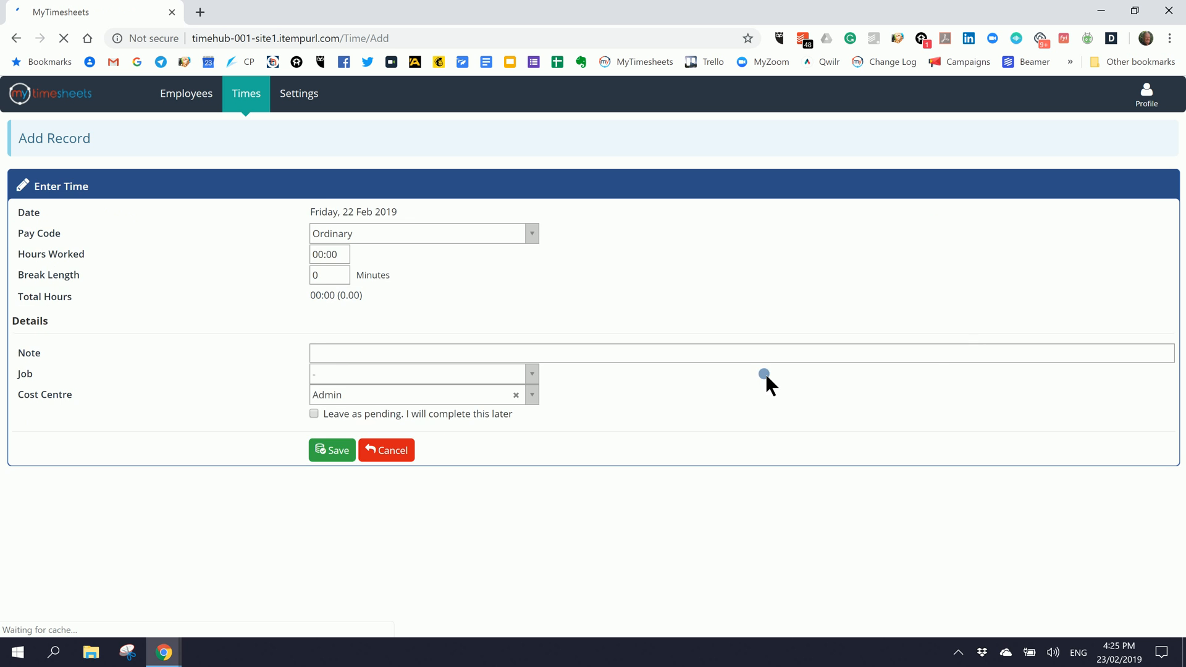
pyautogui.click(328, 253)
pyautogui.moveTo(328, 251); pyautogui.dragTo(425, 284)
pyautogui.write('2')
pyautogui.click(397, 375)
pyautogui.click(364, 450)
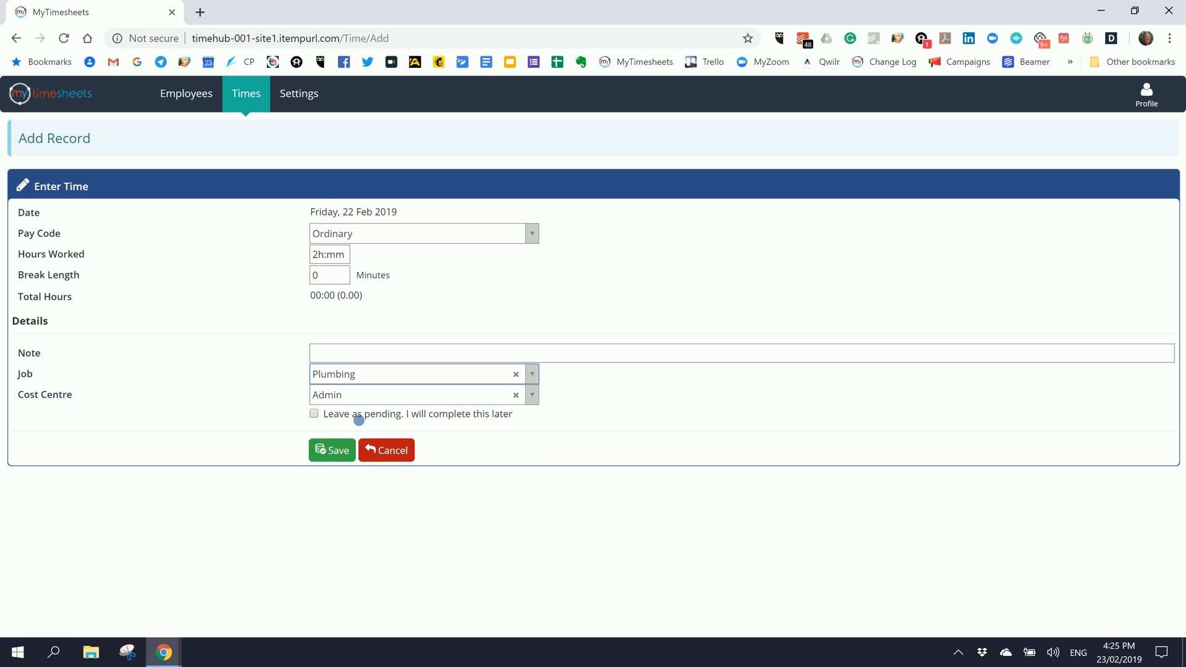
pyautogui.click(358, 393)
pyautogui.click(372, 535)
pyautogui.click(341, 456)
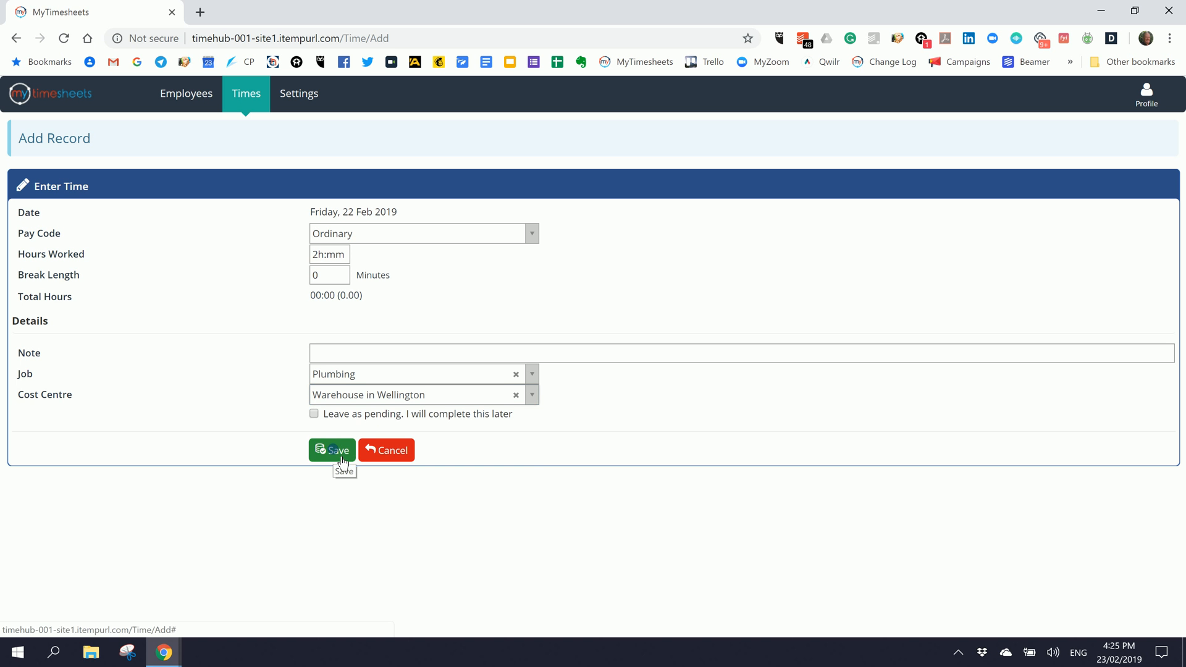
pyautogui.click(340, 456)
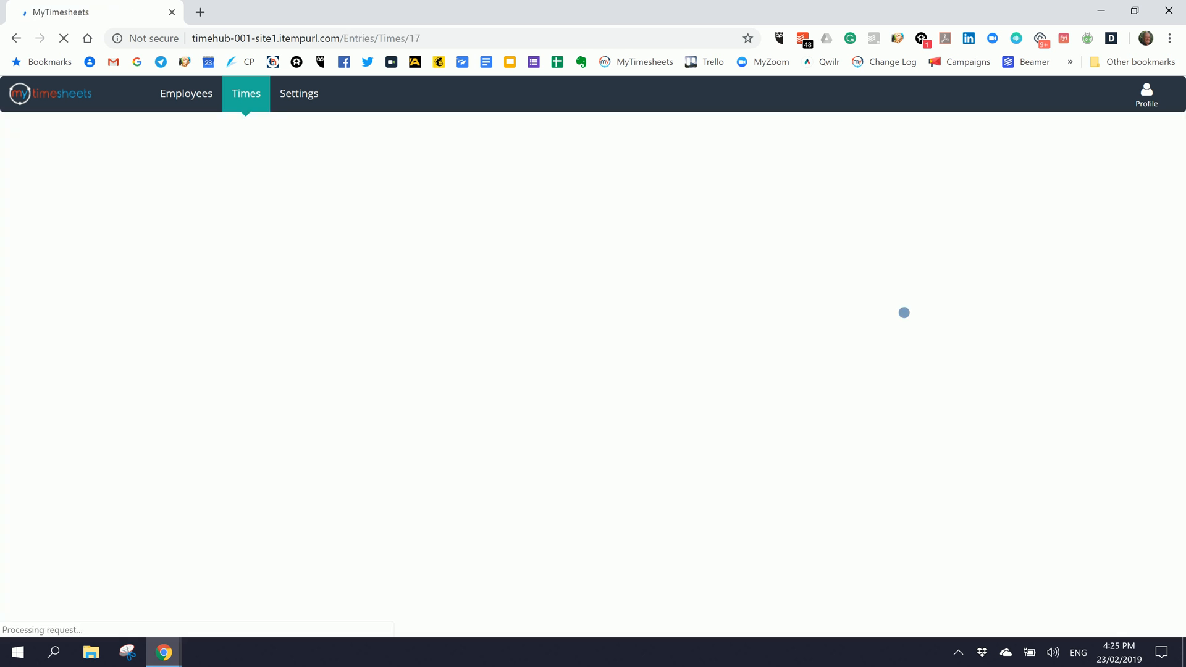
# - Add and save a second Ordinary record with 06 hours worked, job Roof and cost centre Warehouse in Wellington
pyautogui.click(1165, 180)
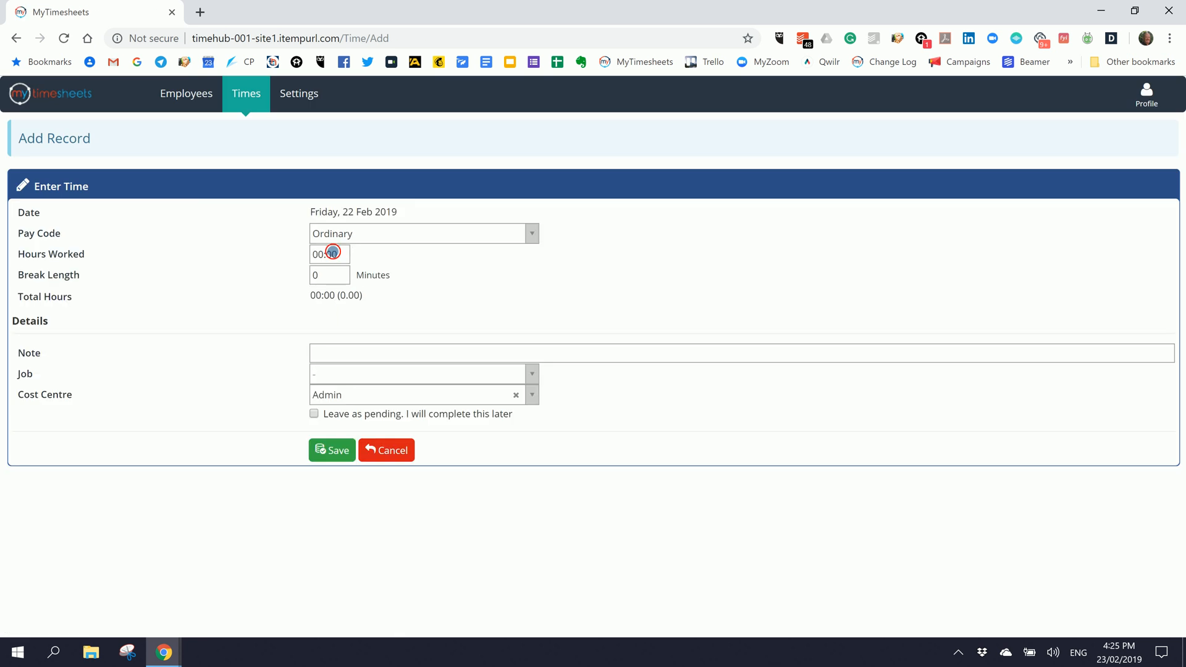
pyautogui.write('06:mm')
pyautogui.click(333, 376)
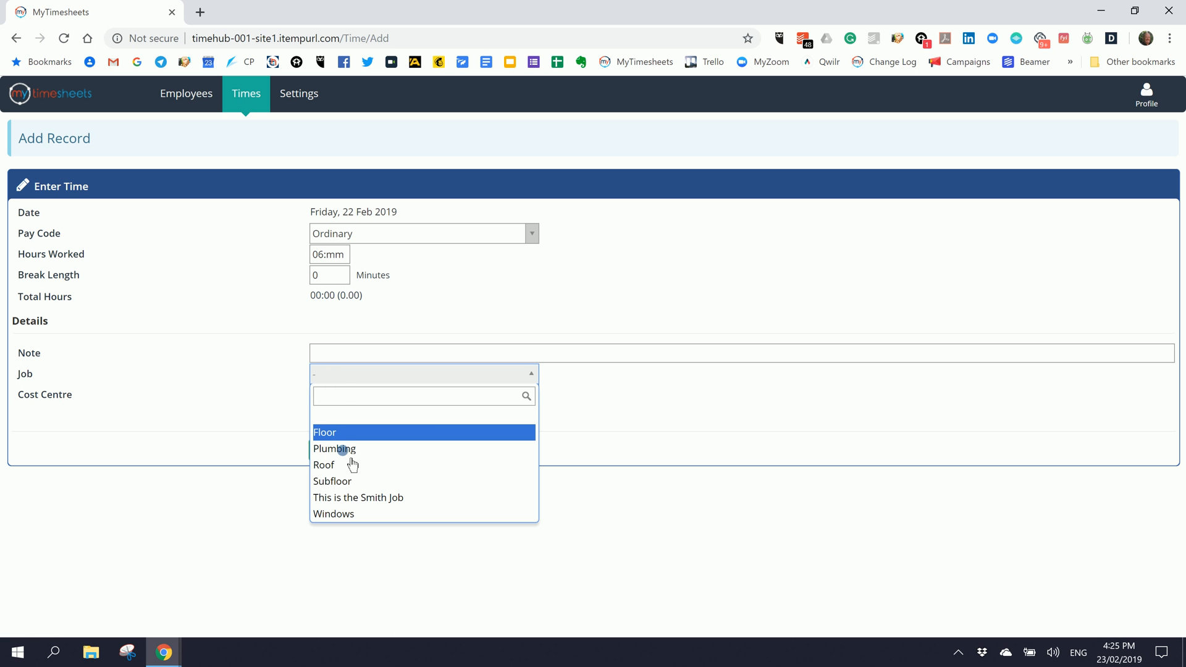
pyautogui.click(340, 465)
pyautogui.click(344, 395)
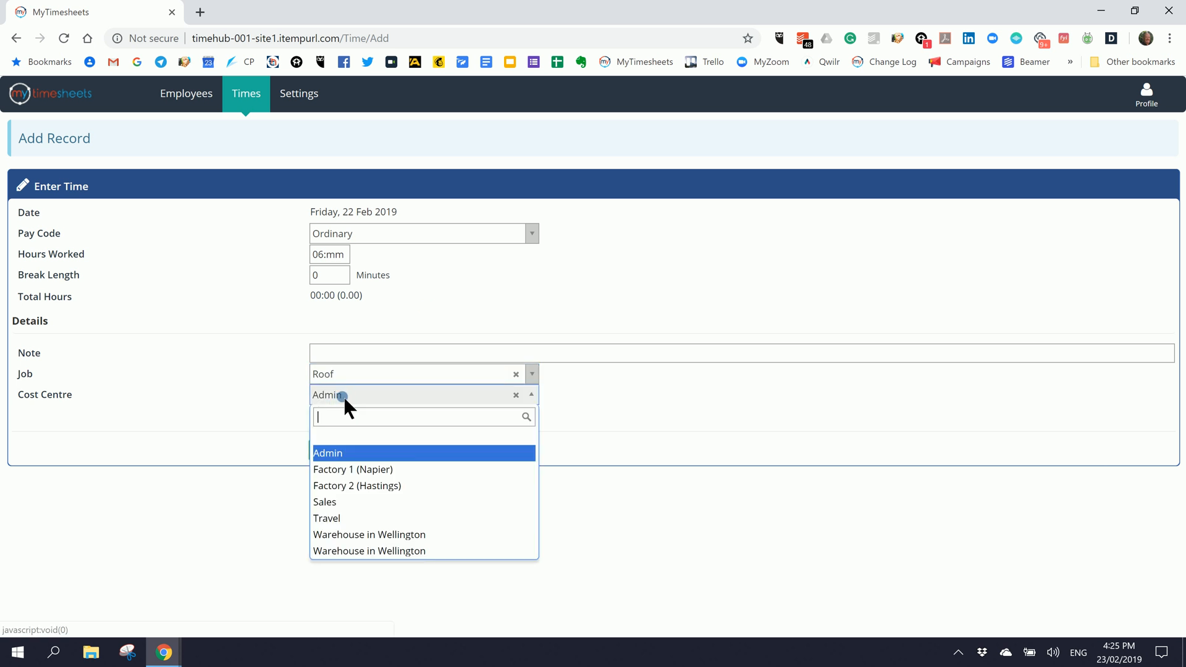
pyautogui.click(365, 535)
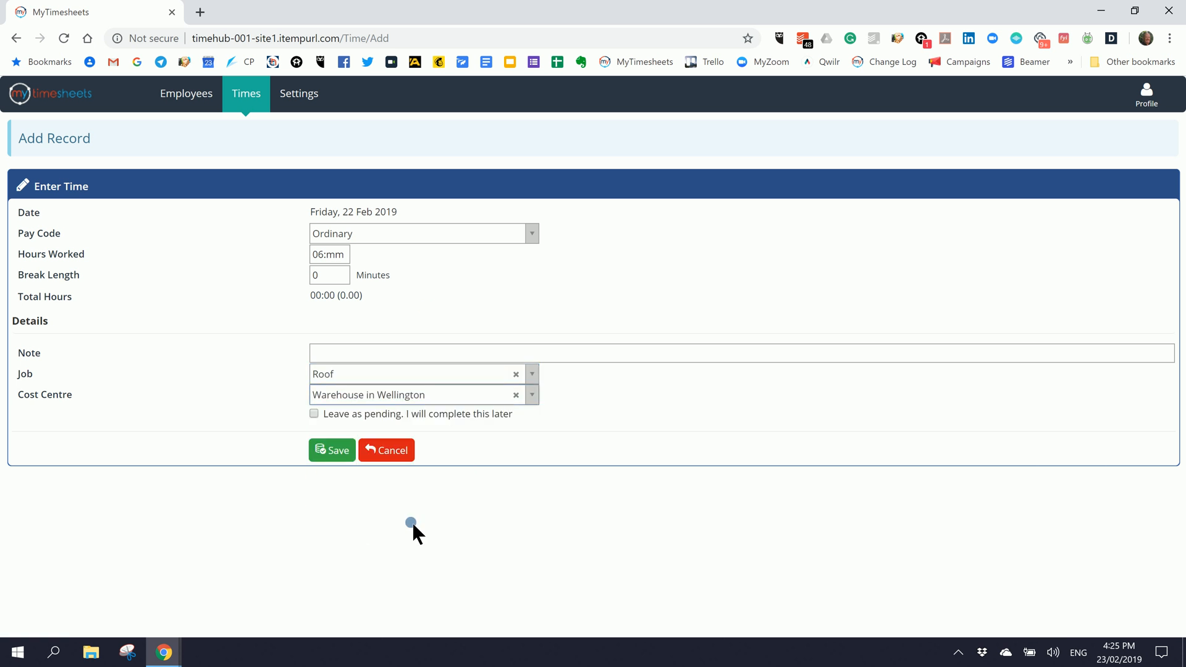
pyautogui.click(339, 453)
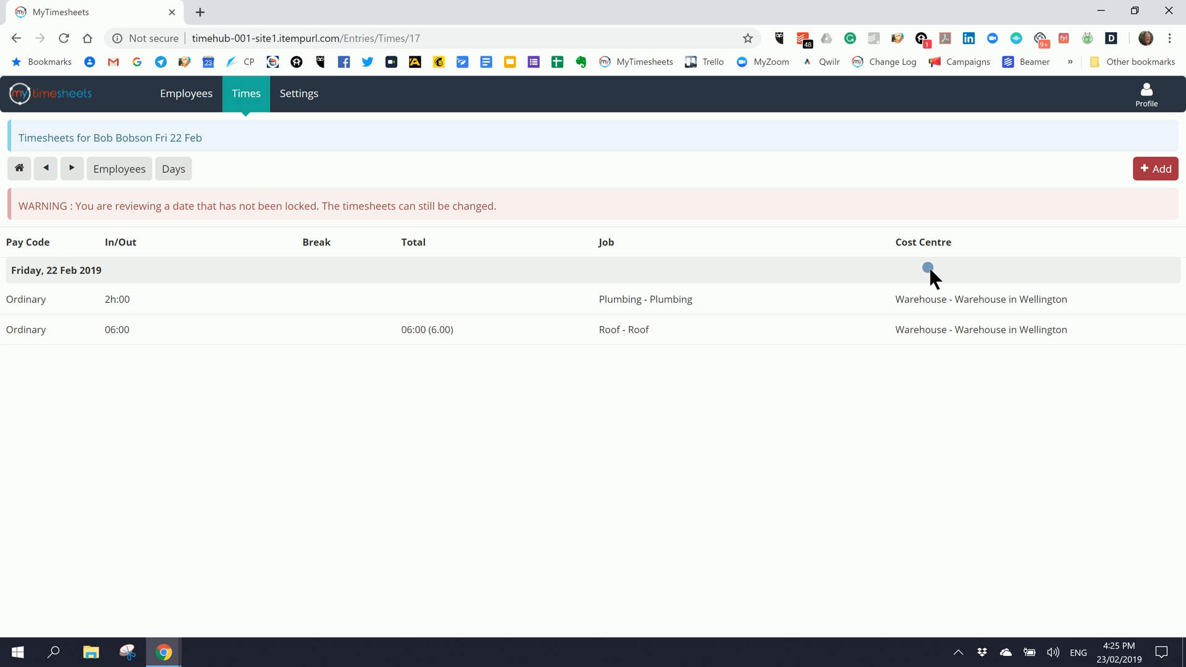
# - Add and save a Meal Money record with quantity 1, job Roof and cost centre Warehouse in Wellington
pyautogui.click(1161, 169)
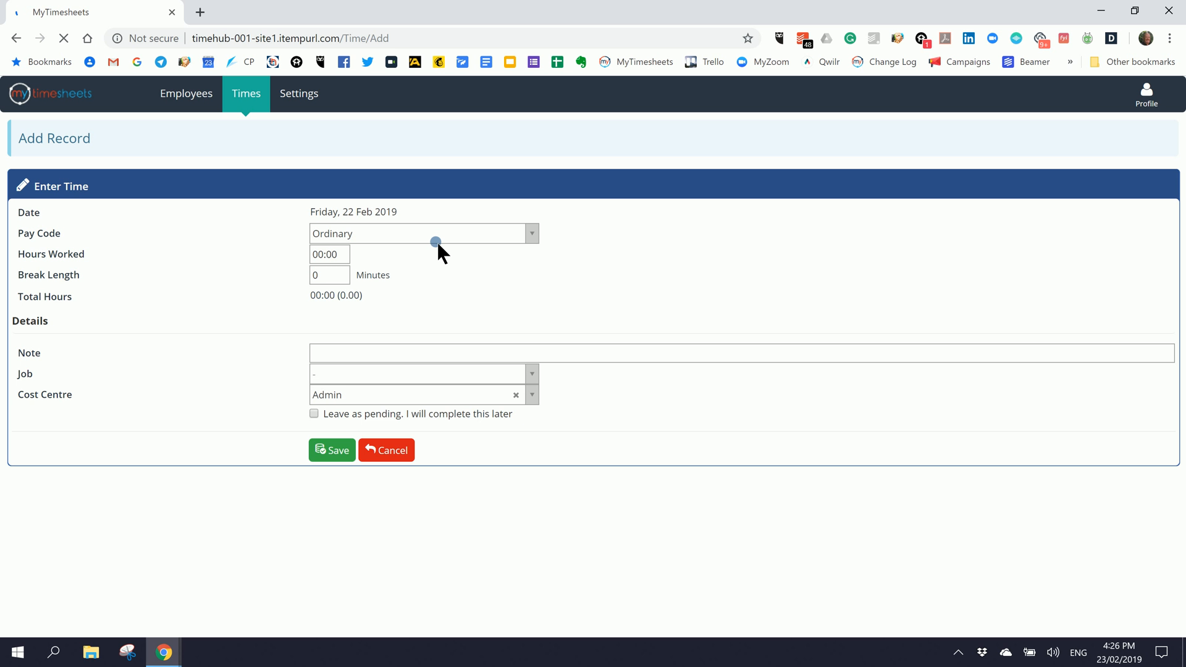
pyautogui.click(438, 234)
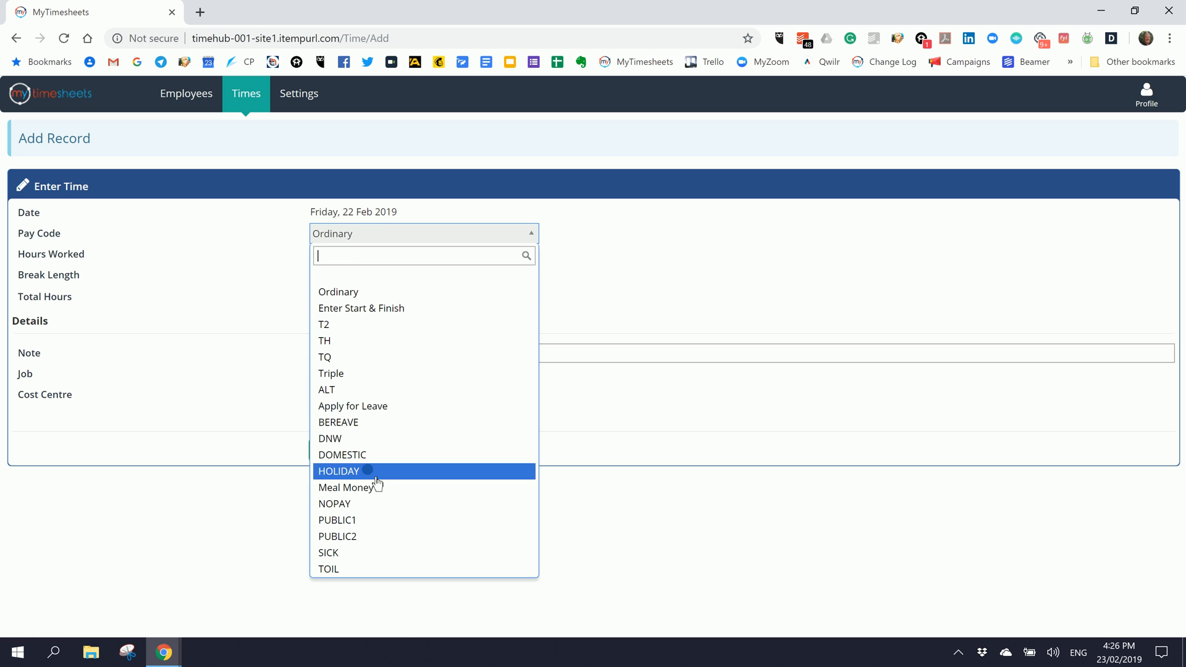
pyautogui.click(341, 488)
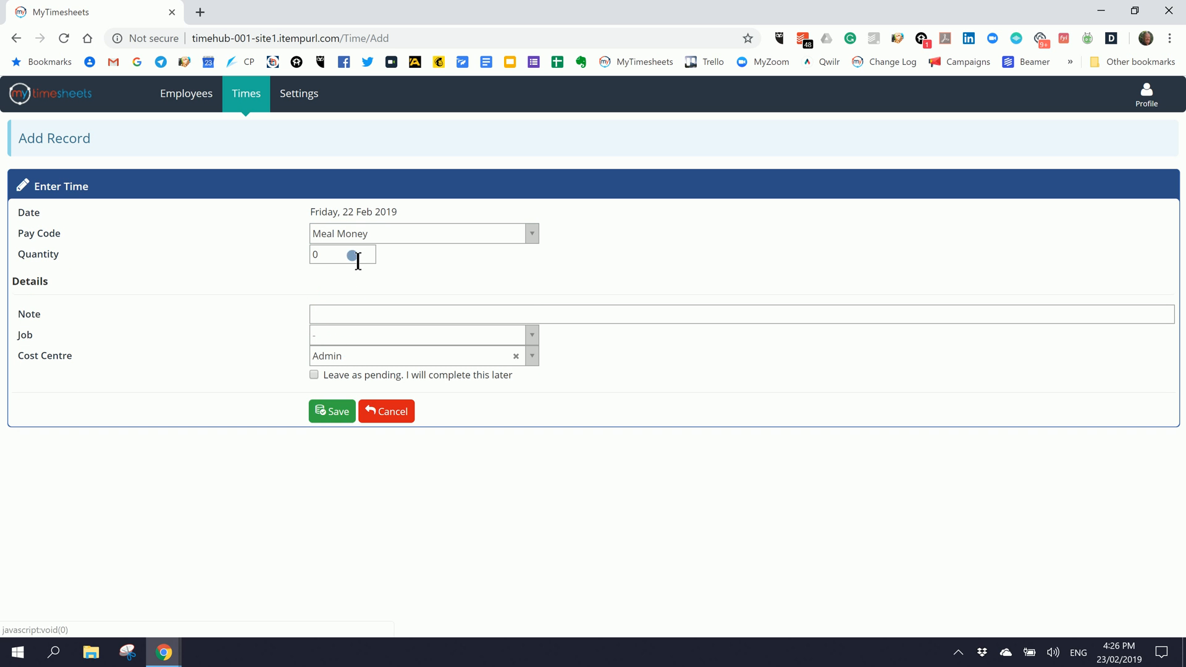
pyautogui.doubleClick(313, 256)
pyautogui.write('1')
pyautogui.click(409, 337)
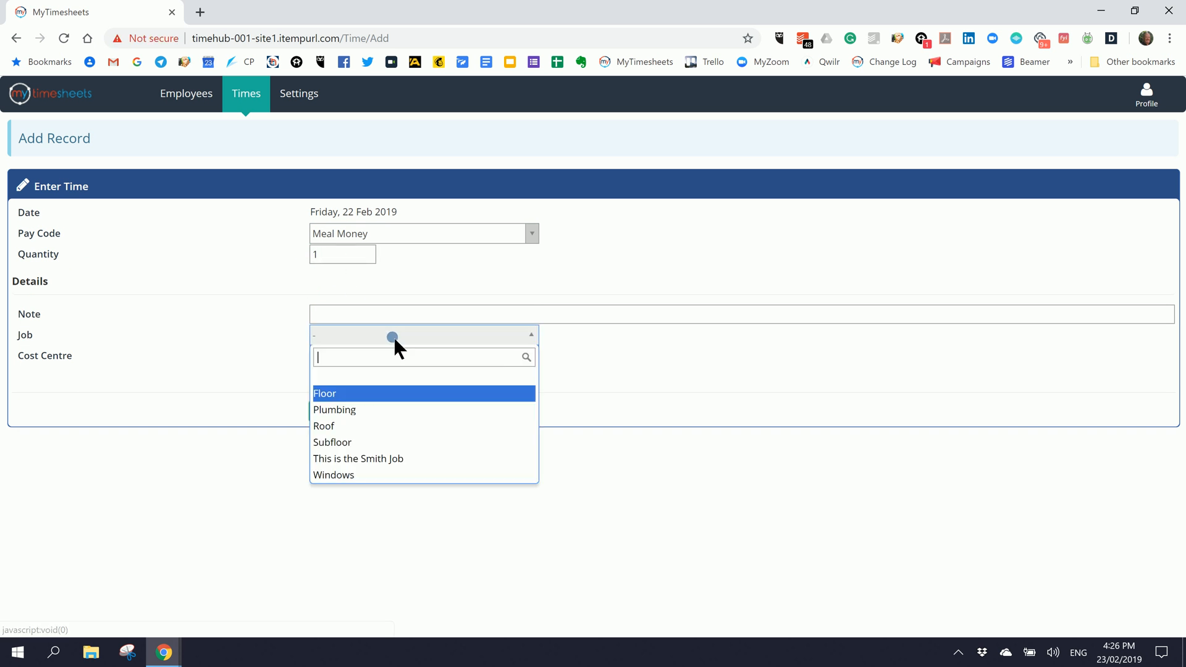
pyautogui.click(378, 427)
pyautogui.click(359, 358)
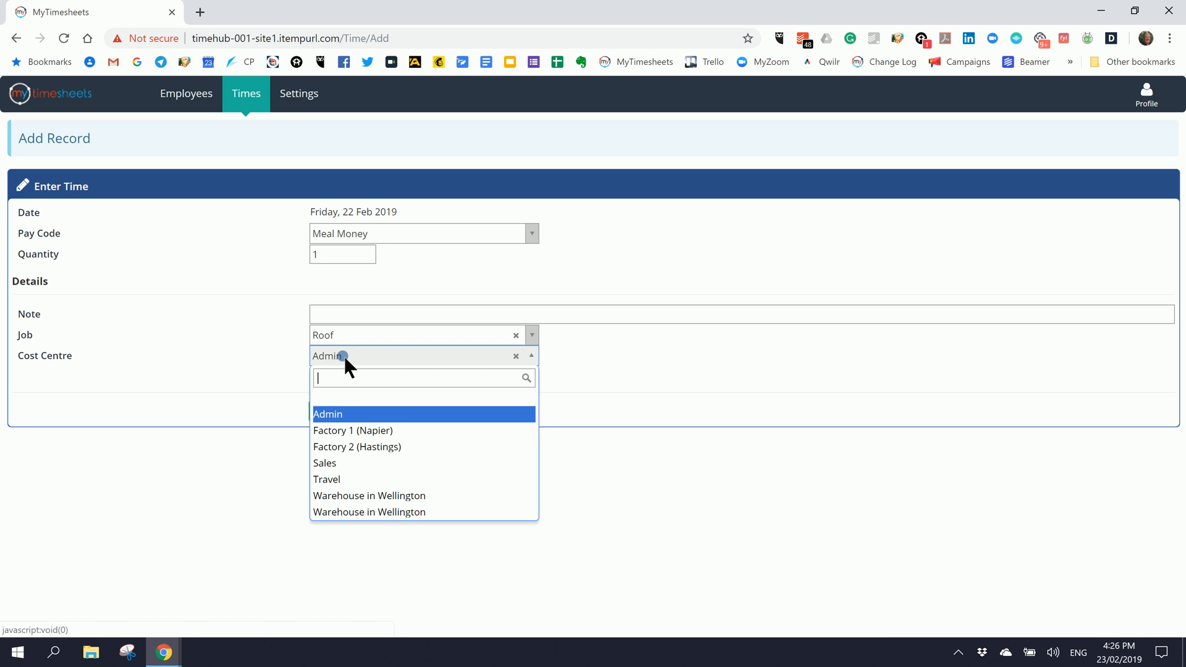
pyautogui.click(356, 497)
pyautogui.click(343, 425)
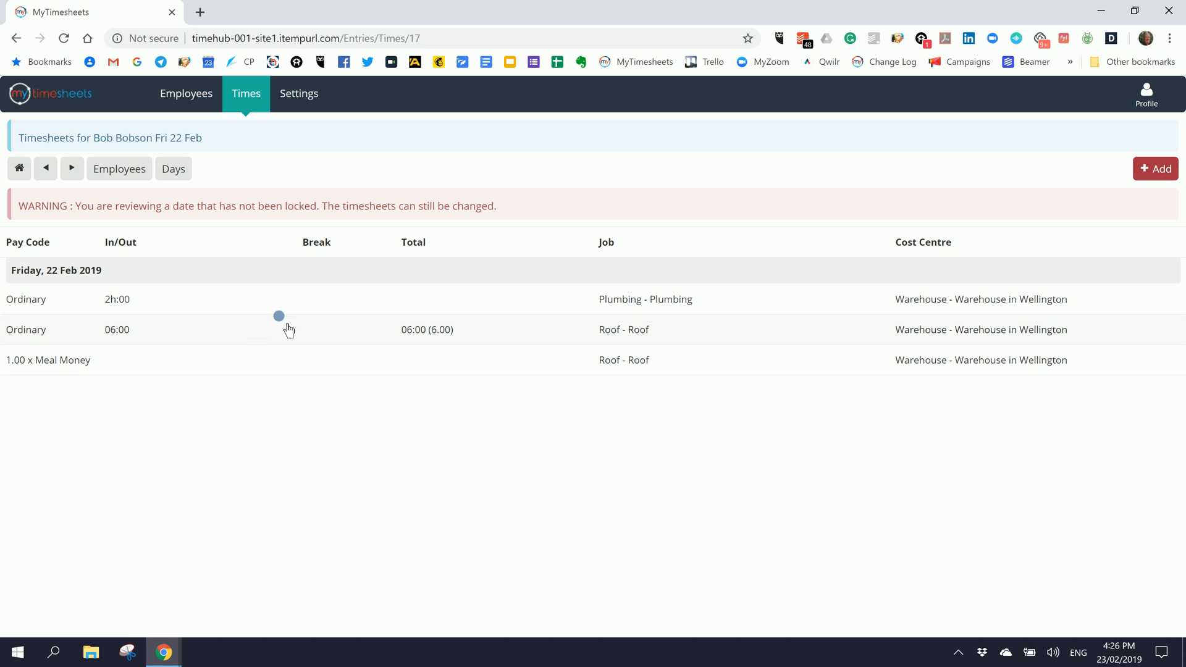
# - Return to Process Pay Period and review the daily totals for all employees
pyautogui.click(247, 98)
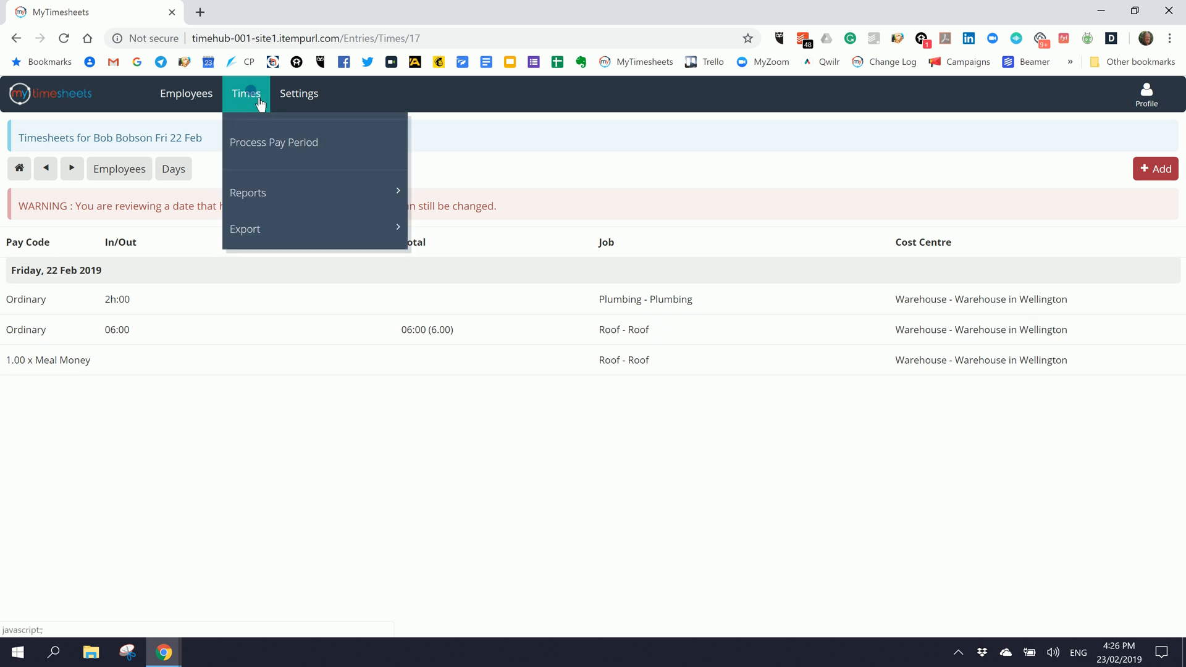
pyautogui.click(249, 141)
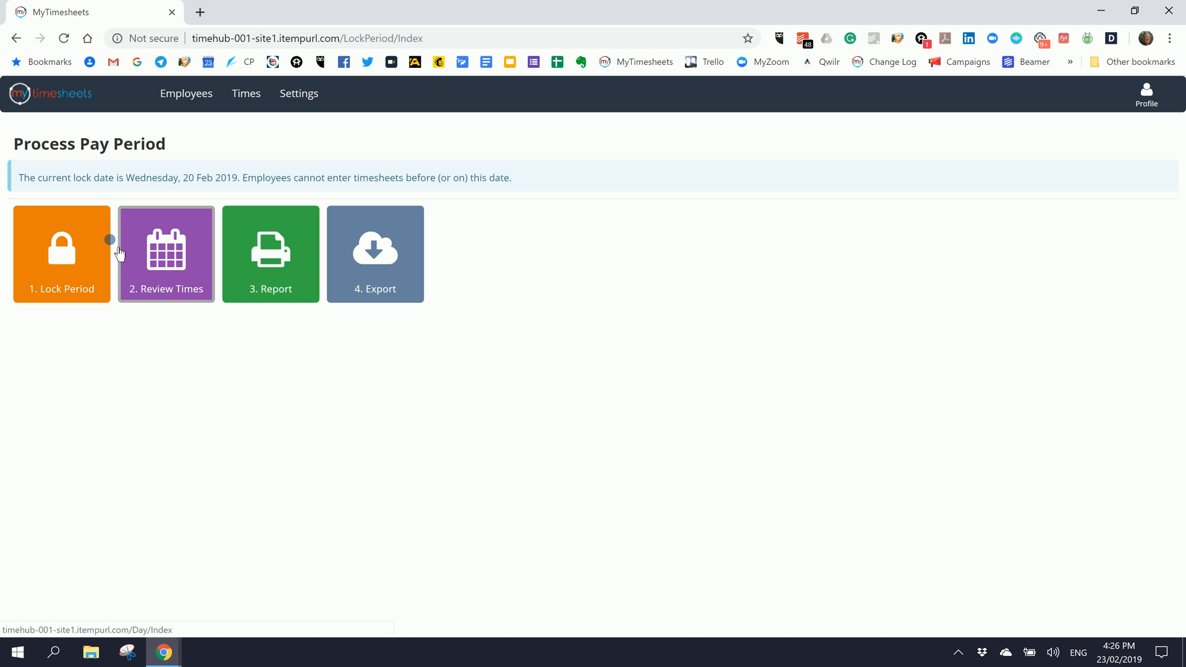
pyautogui.click(164, 267)
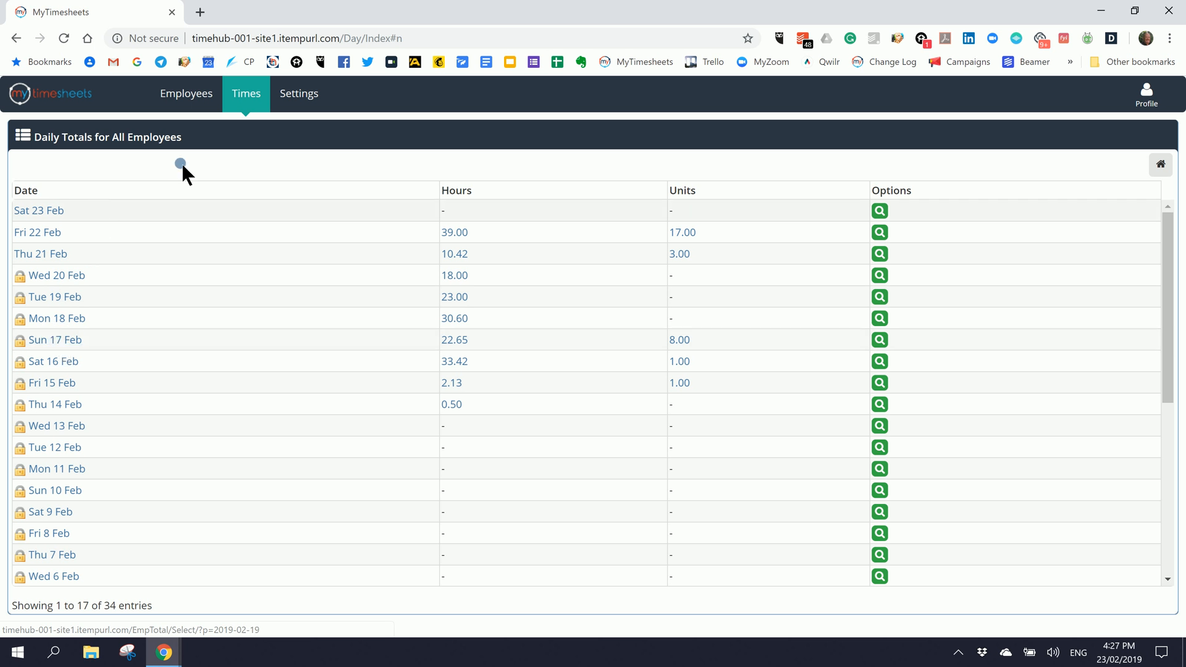
# - From Process Pay Period, print the Pay Period Report with a To Date of 17/02/2019
pyautogui.click(243, 94)
pyautogui.click(256, 143)
pyautogui.moveTo(264, 108)
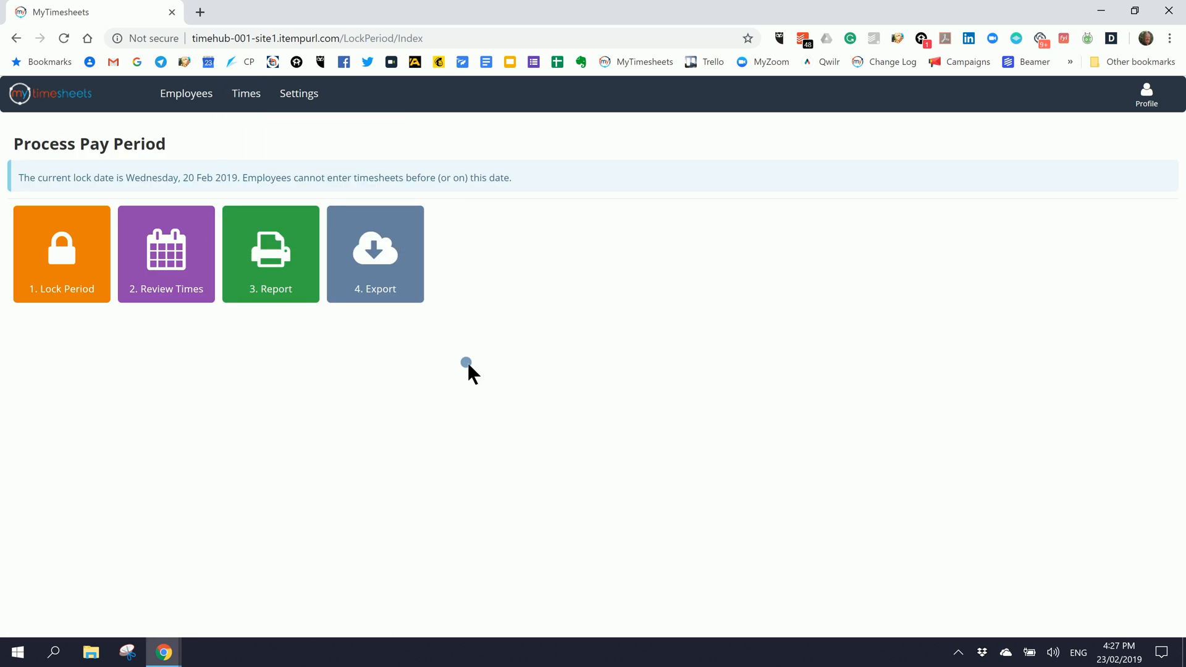
pyautogui.click(178, 247)
pyautogui.click(252, 264)
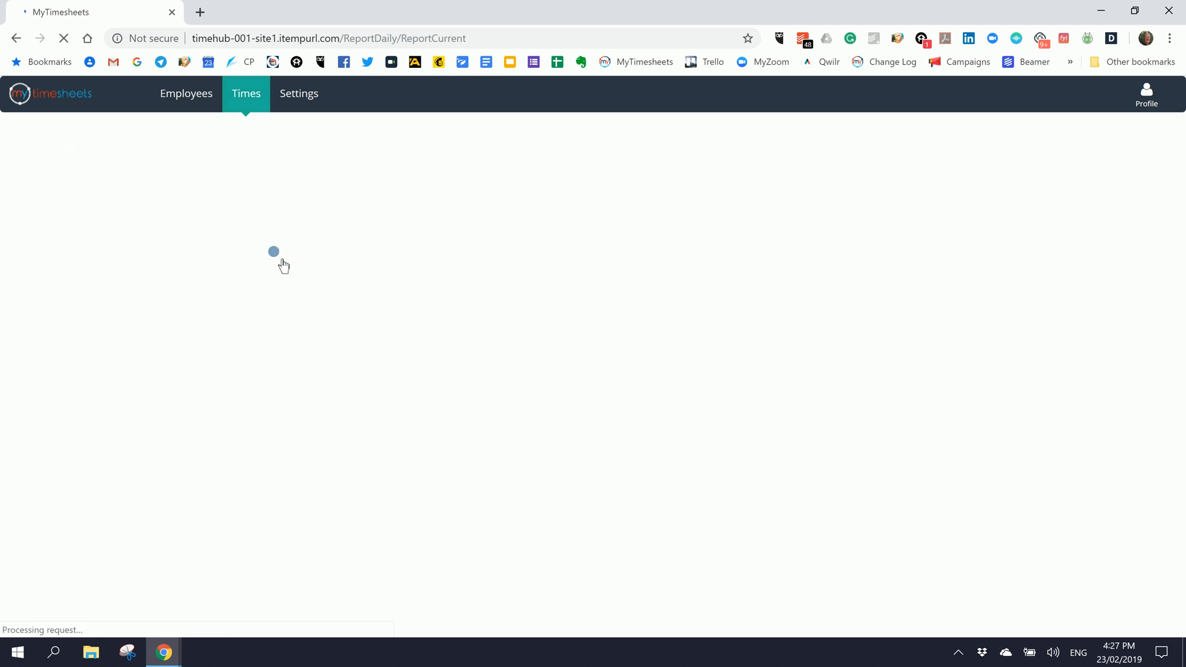
pyautogui.click(333, 207)
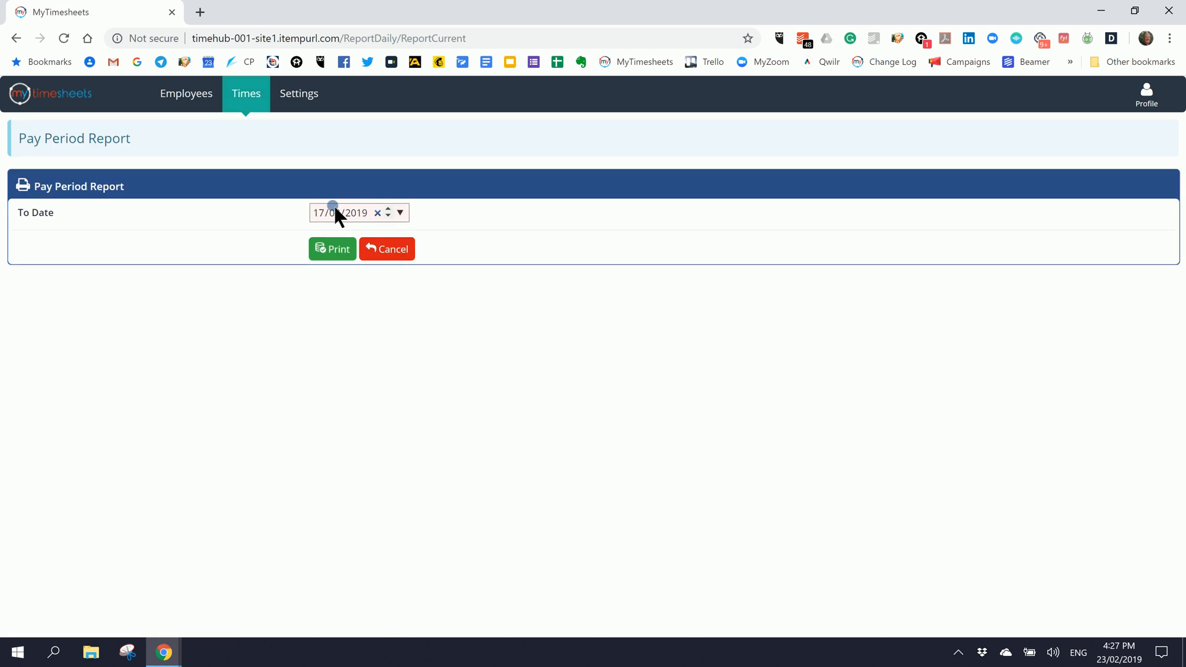
pyautogui.click(402, 212)
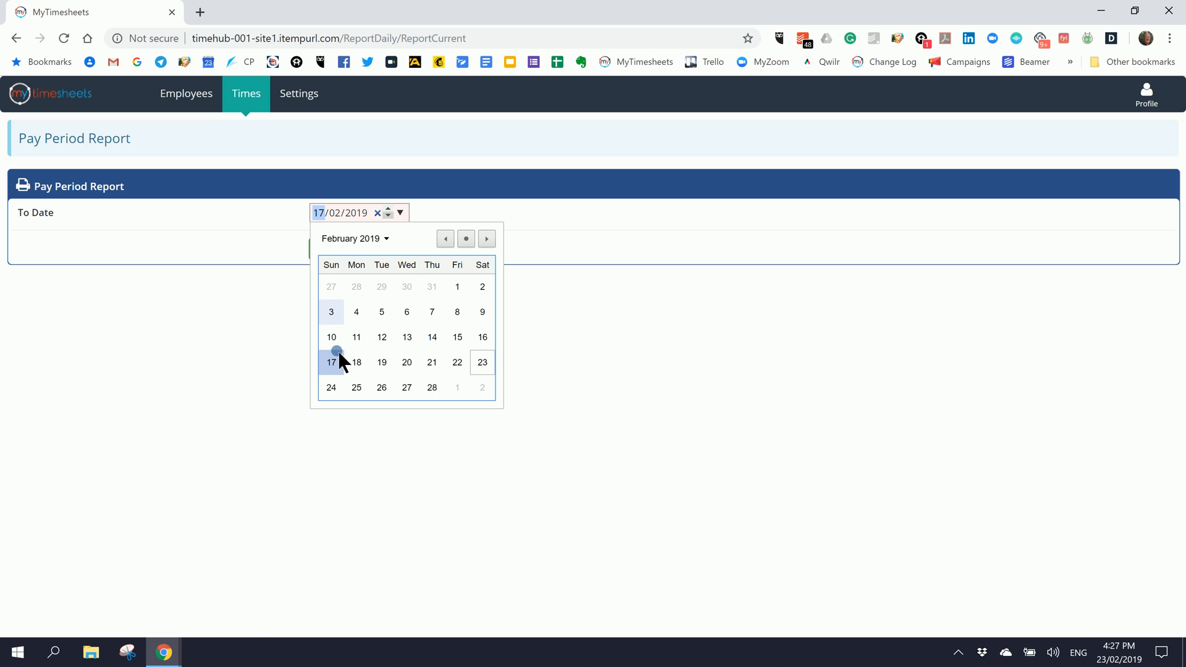
pyautogui.click(608, 335)
pyautogui.click(338, 262)
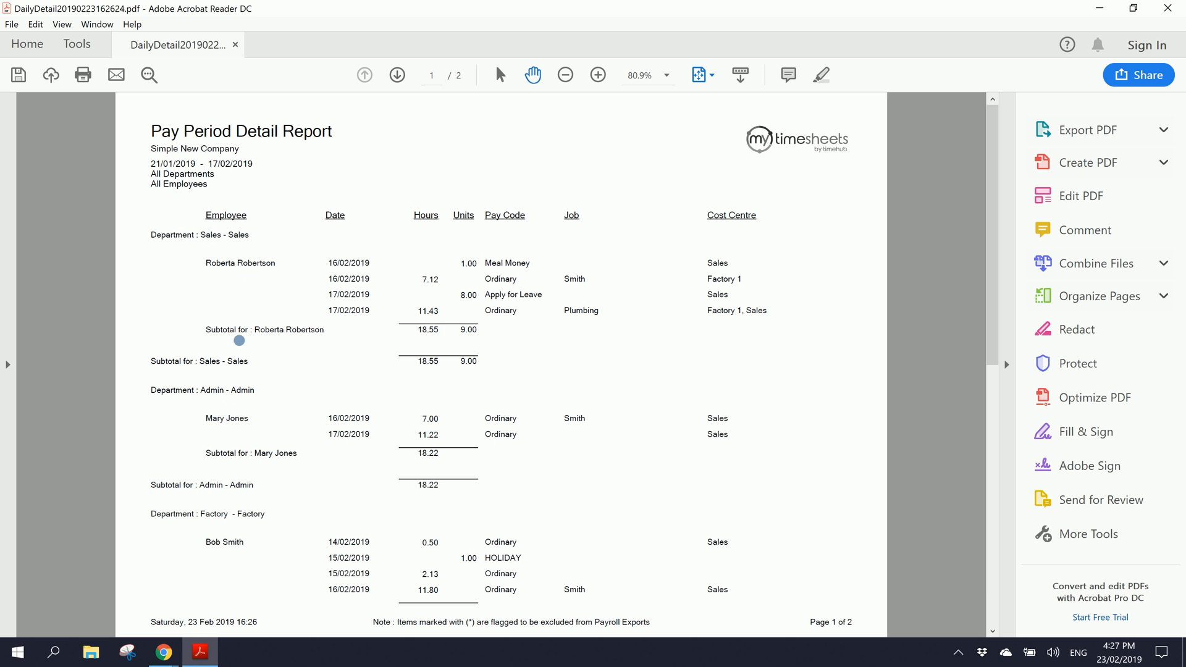
# - Look through both pages of the Pay Period Detail Report and close the PDF without saving changes
pyautogui.scroll(-1, 272, 463)
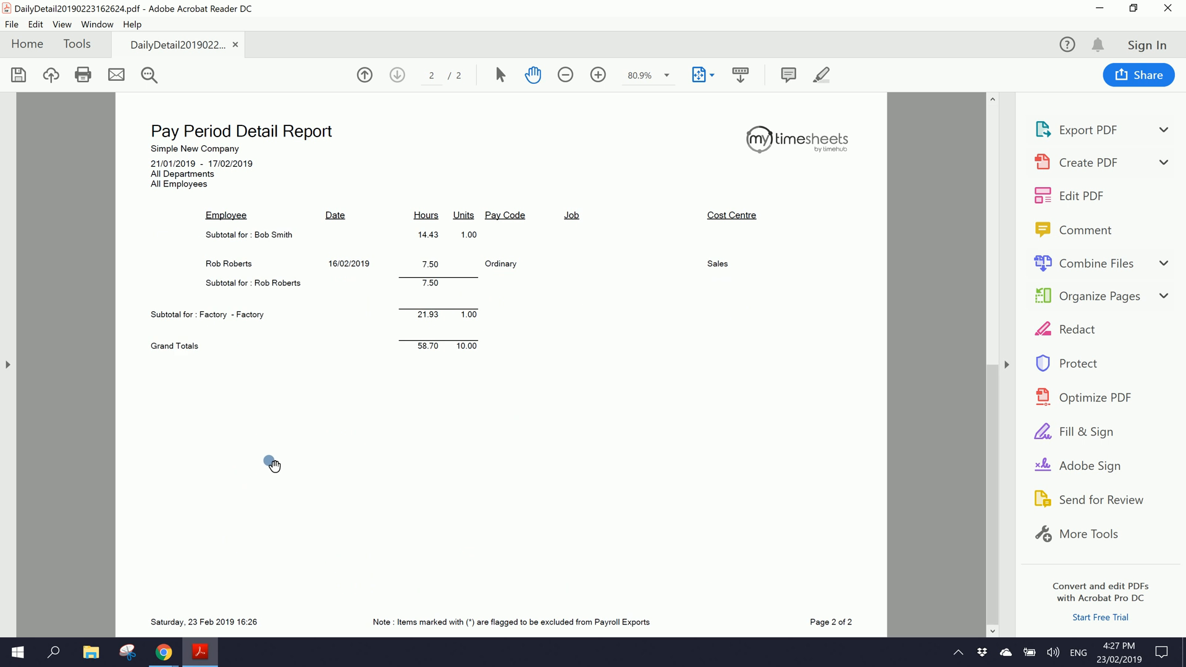
pyautogui.scroll(1, 274, 445)
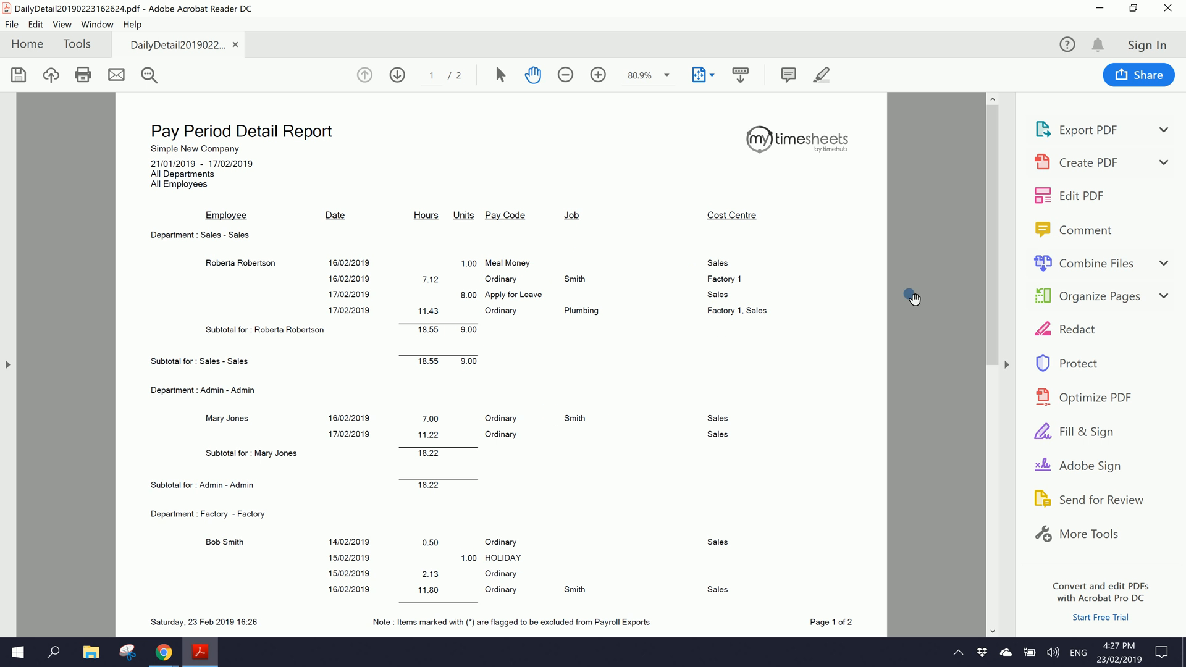
pyautogui.moveTo(994, 210); pyautogui.dragTo(1000, 236)
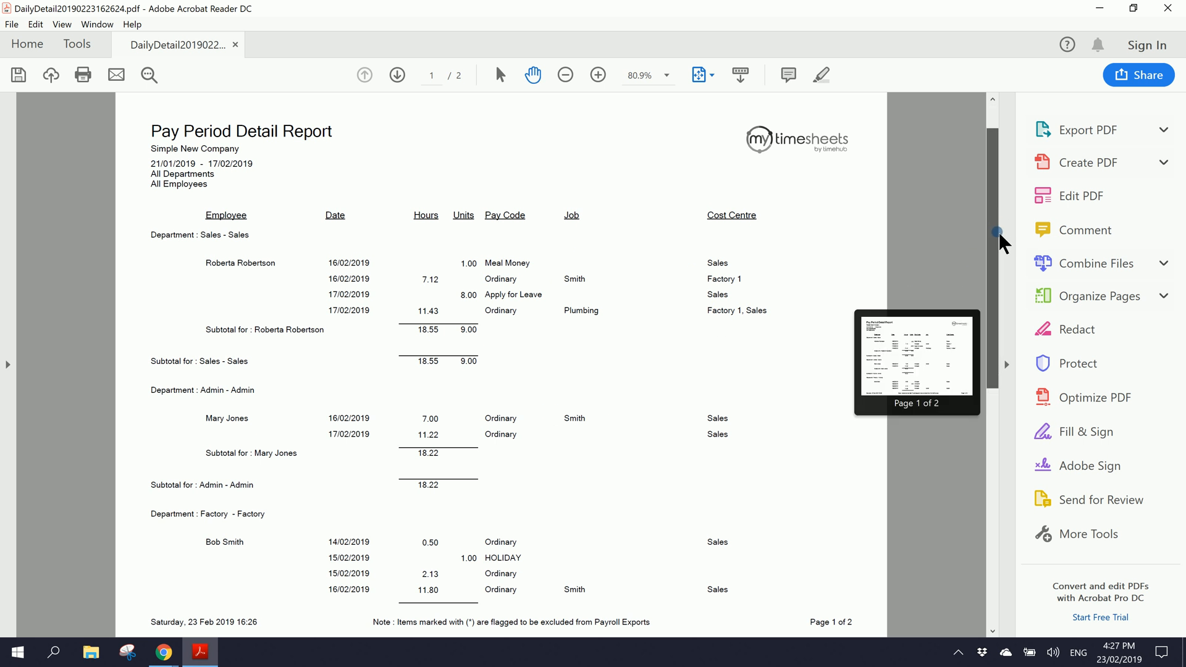
pyautogui.moveTo(999, 232); pyautogui.dragTo(995, 181)
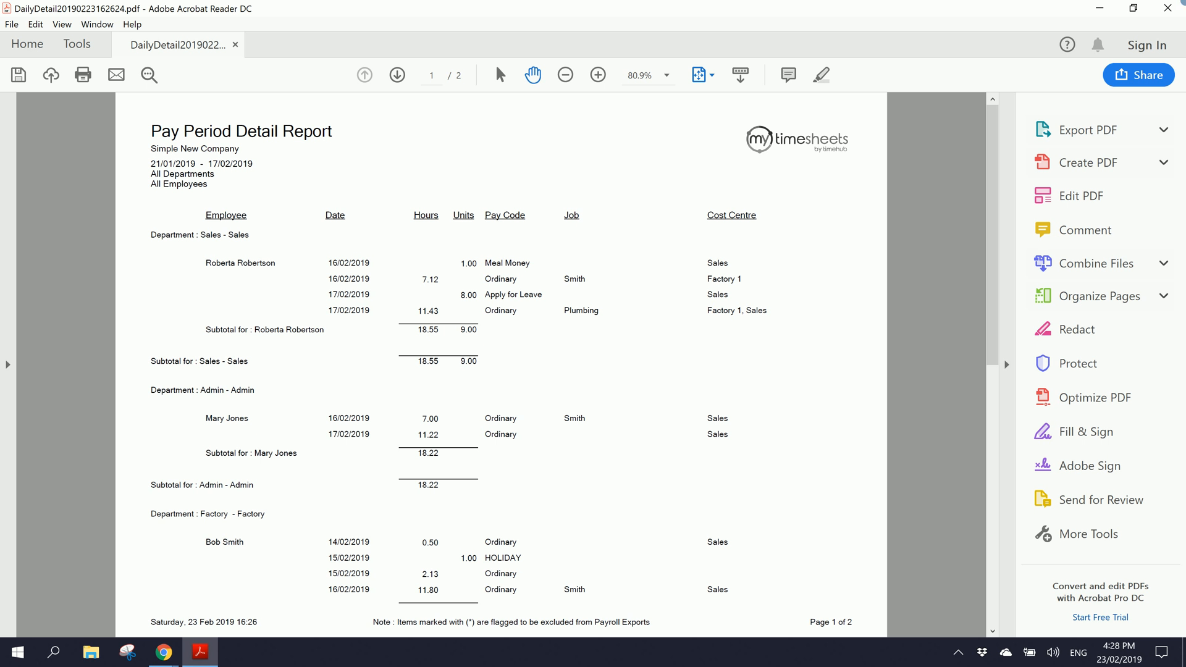
pyautogui.click(1170, 8)
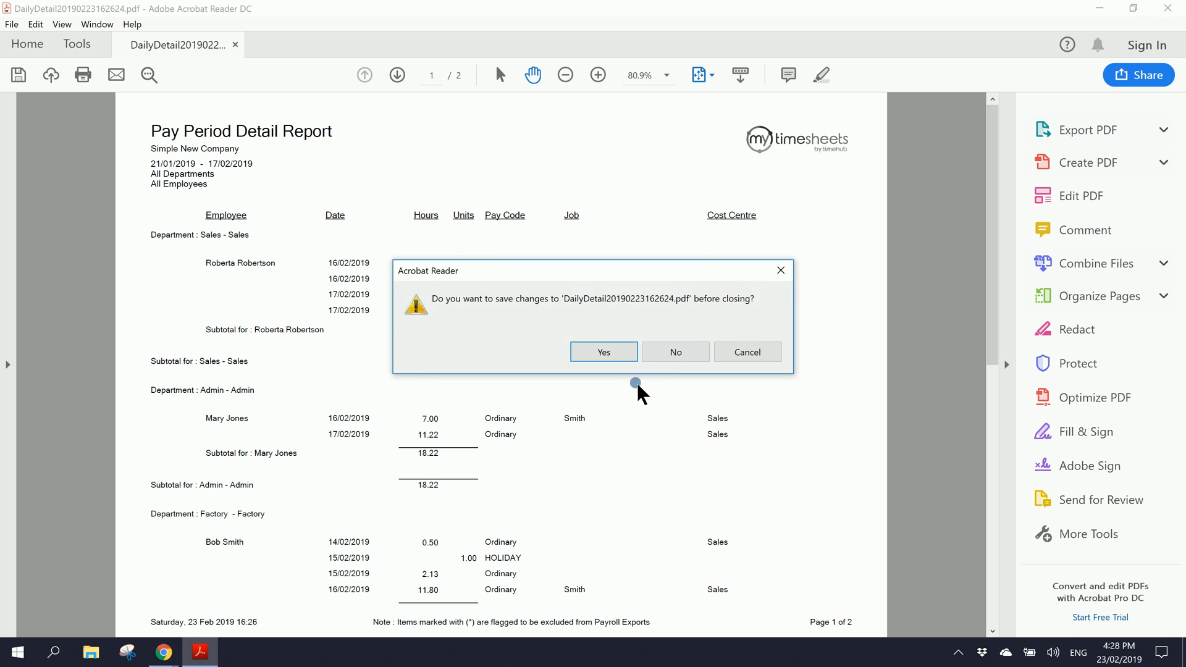
pyautogui.click(668, 347)
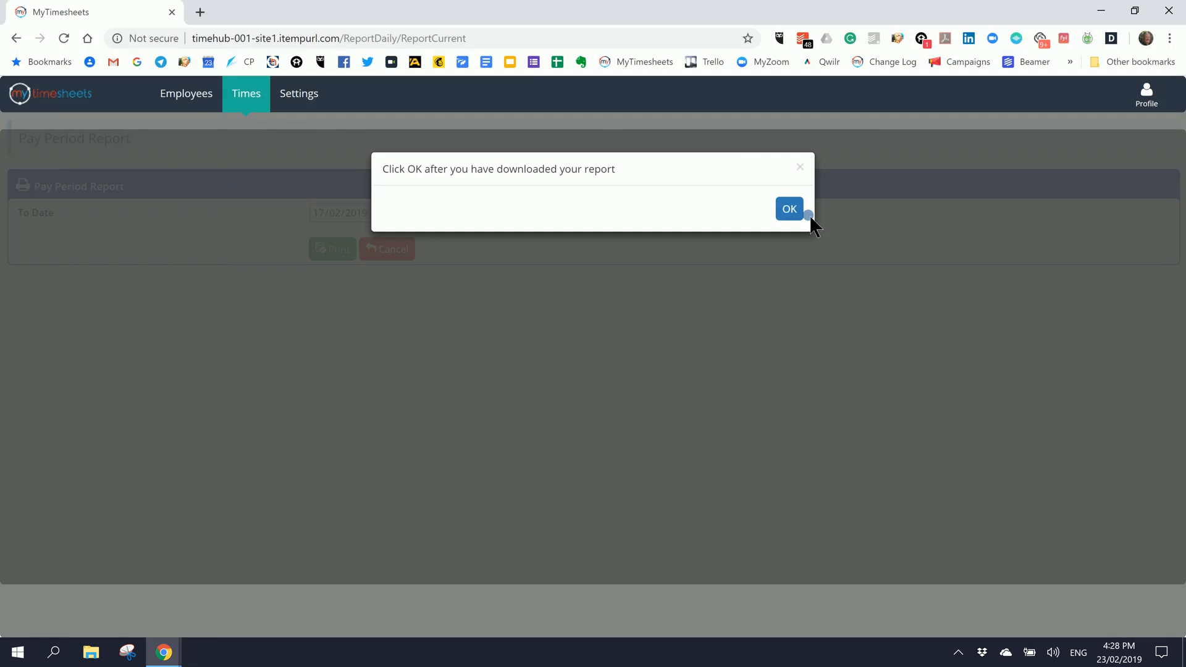
# - Confirm the report download and reopen the daily totals for all employees for review
pyautogui.click(802, 213)
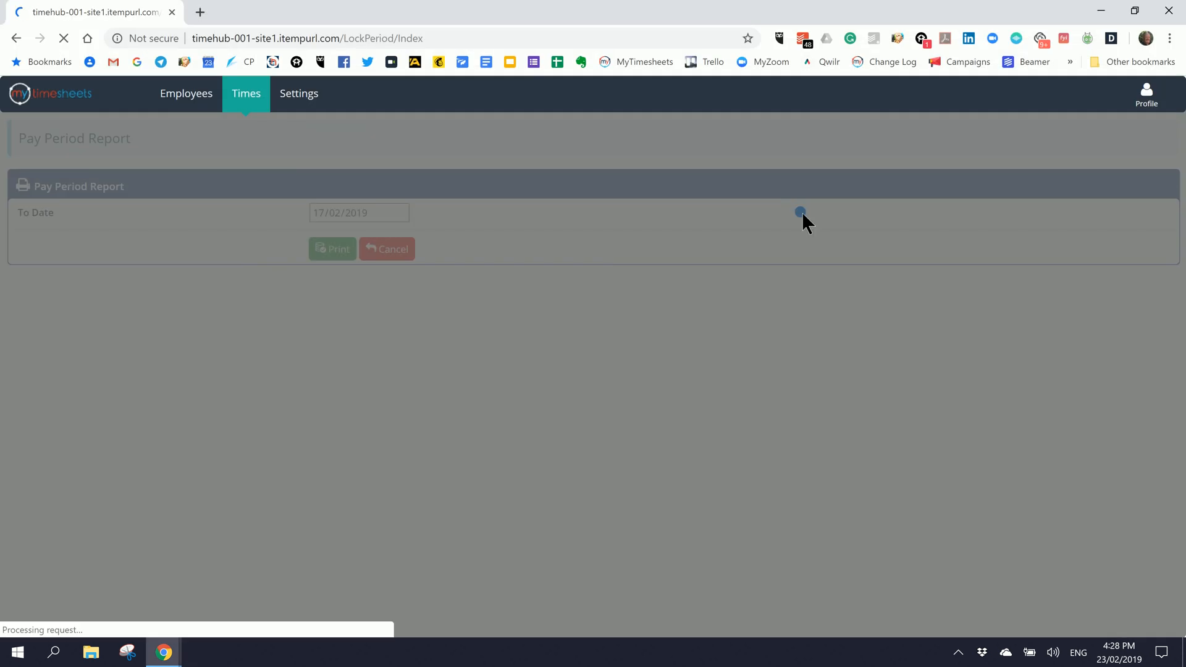
pyautogui.click(193, 259)
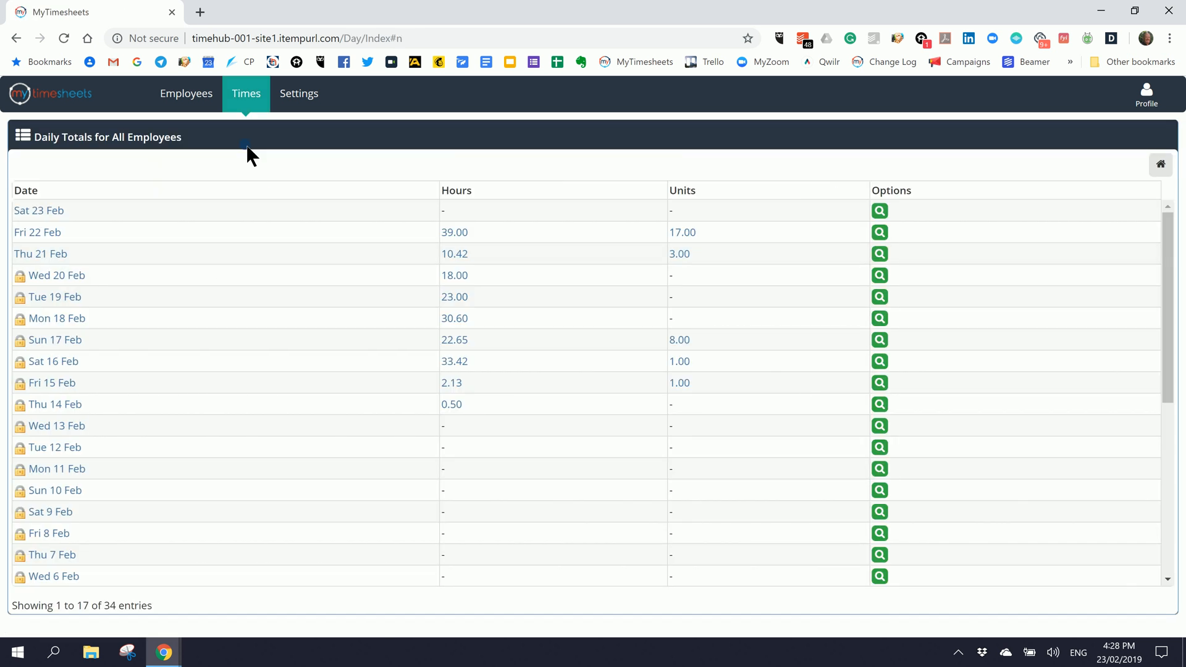
pyautogui.click(246, 95)
pyautogui.click(260, 140)
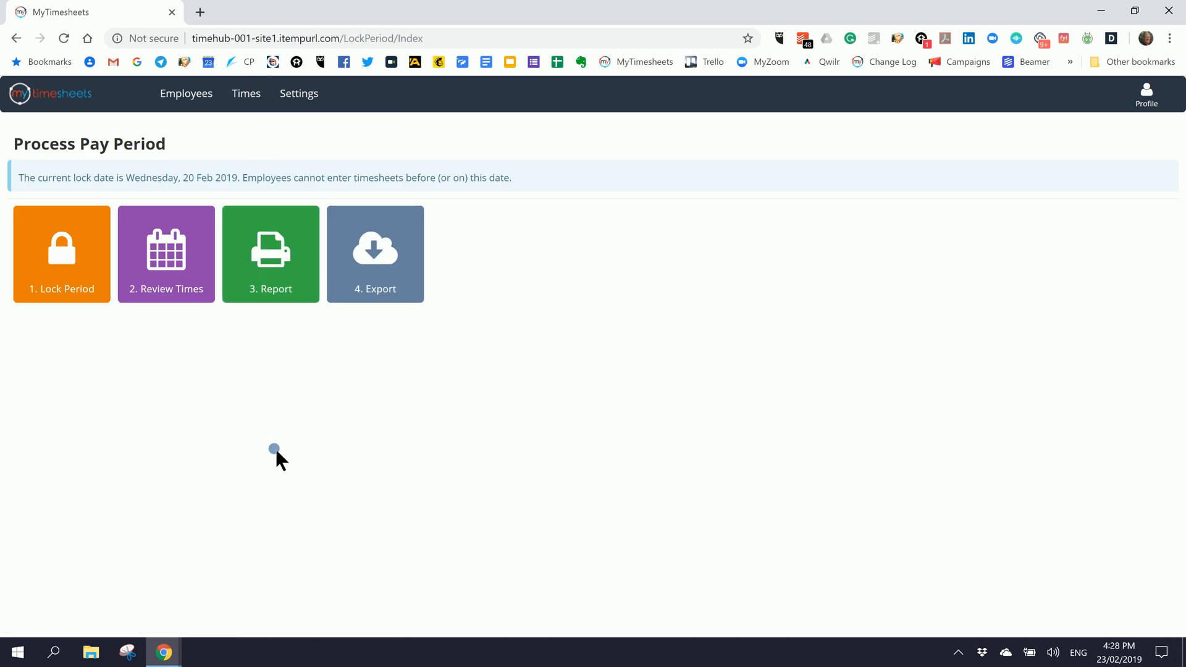
pyautogui.click(383, 272)
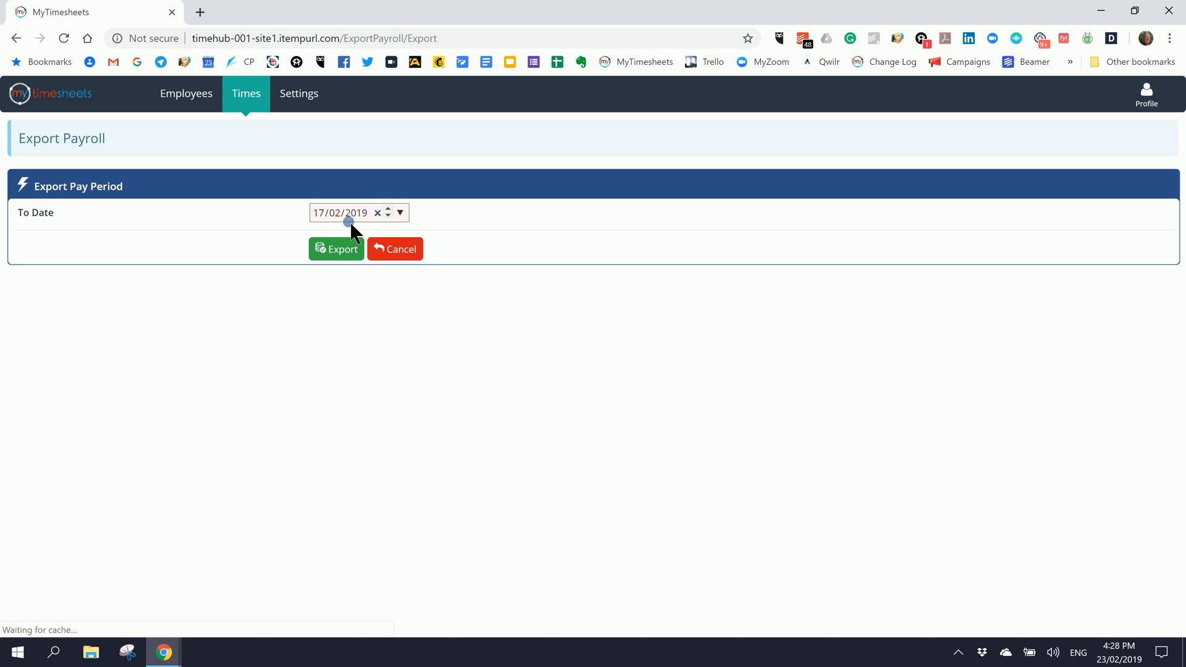
pyautogui.click(330, 256)
pyautogui.click(329, 255)
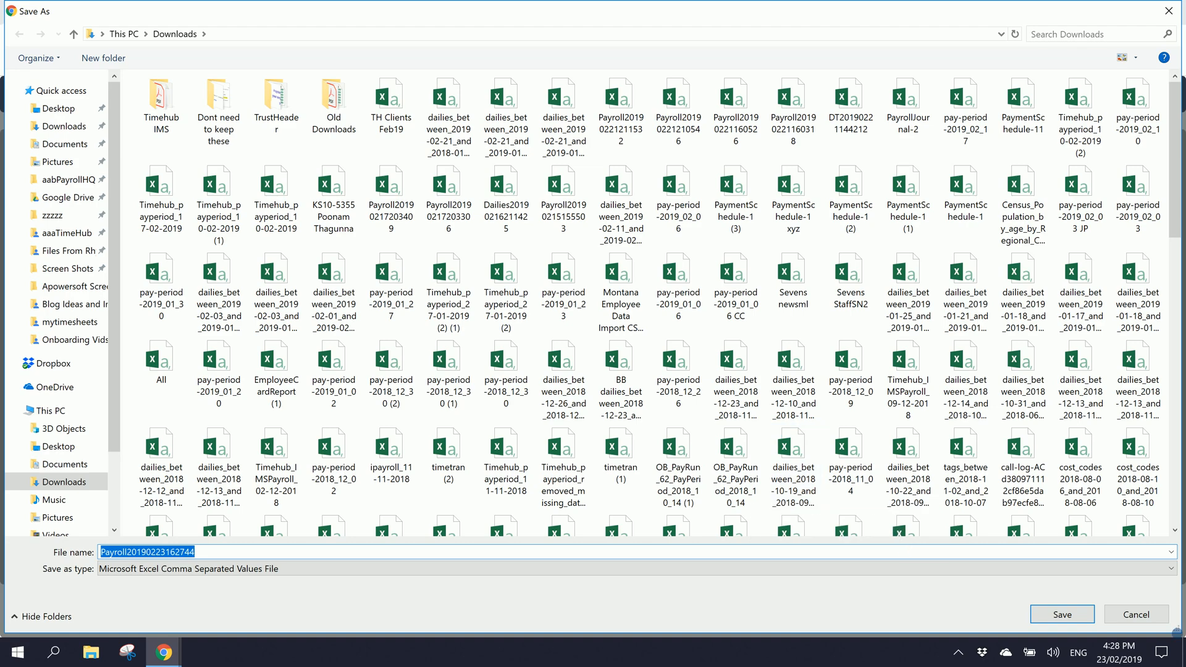
pyautogui.click(1066, 619)
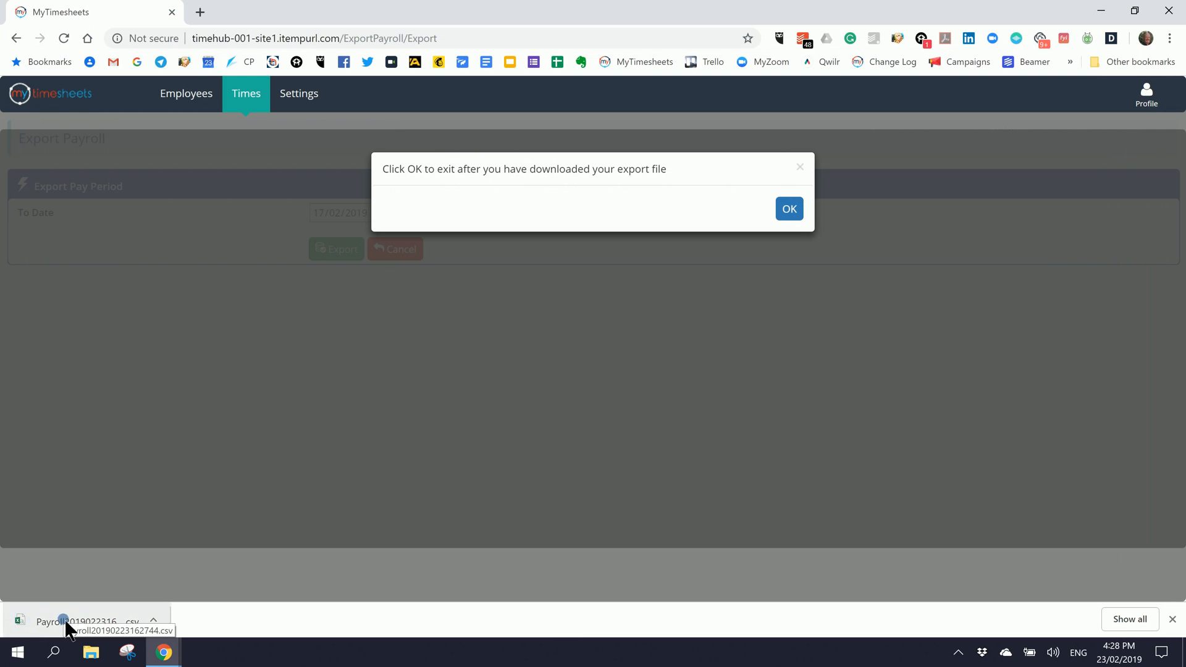
pyautogui.click(794, 213)
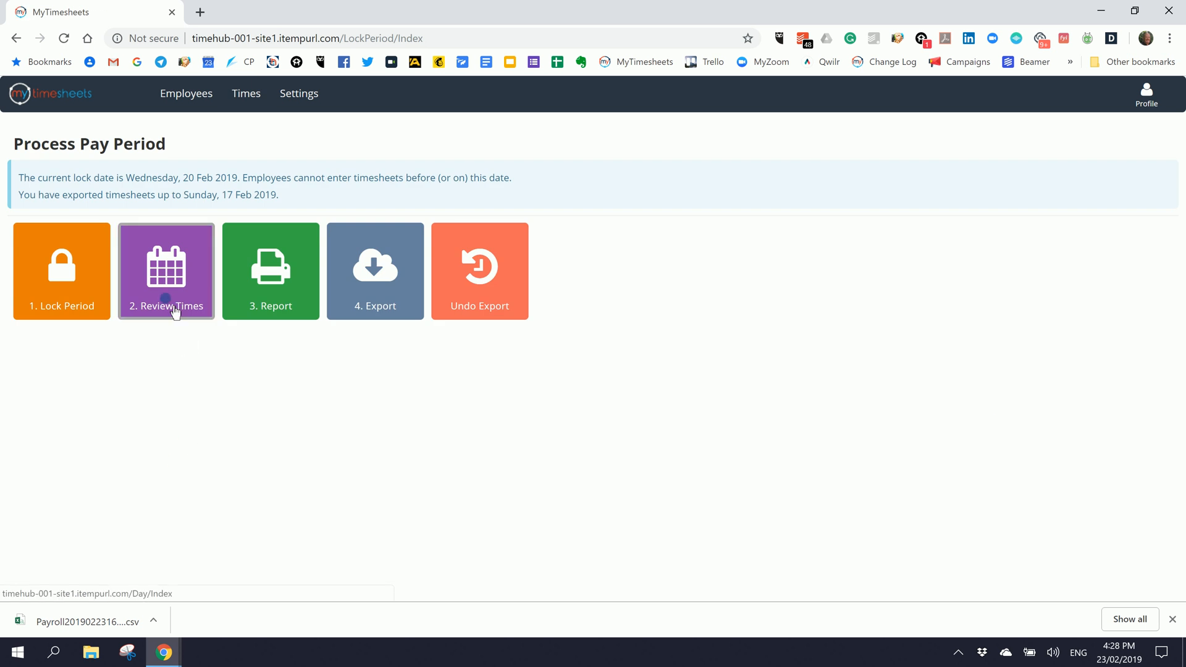
# - Review the daily totals for all employees following the export and return to Process Pay Period
pyautogui.click(179, 289)
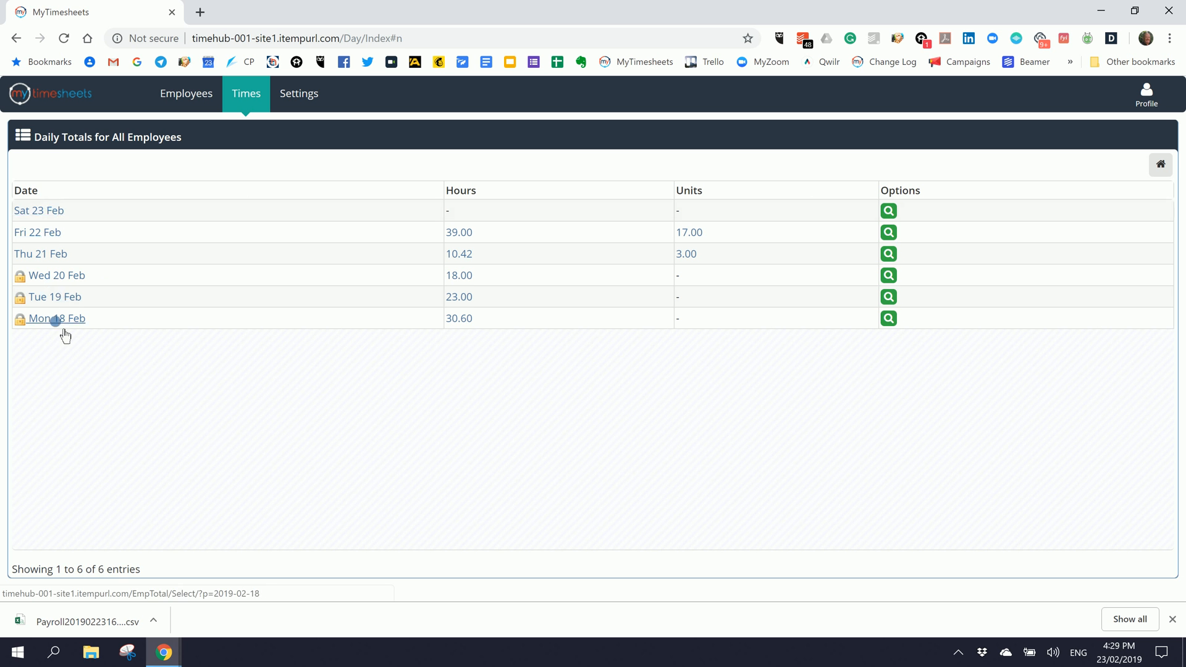
pyautogui.moveTo(257, 94)
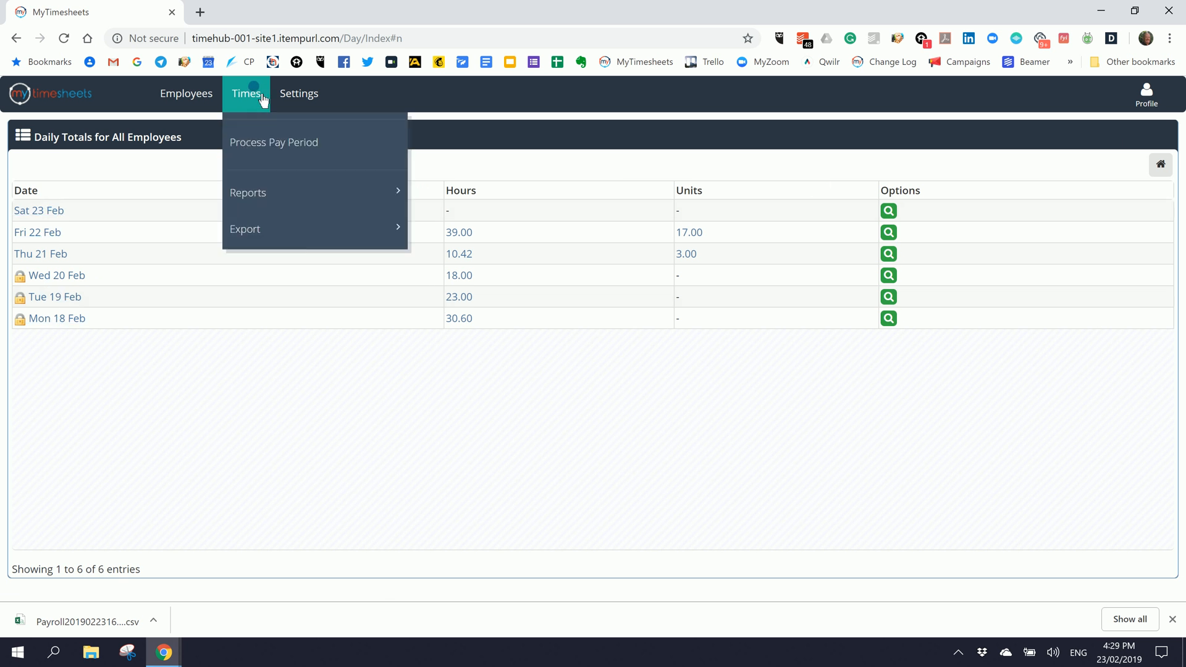
pyautogui.click(262, 149)
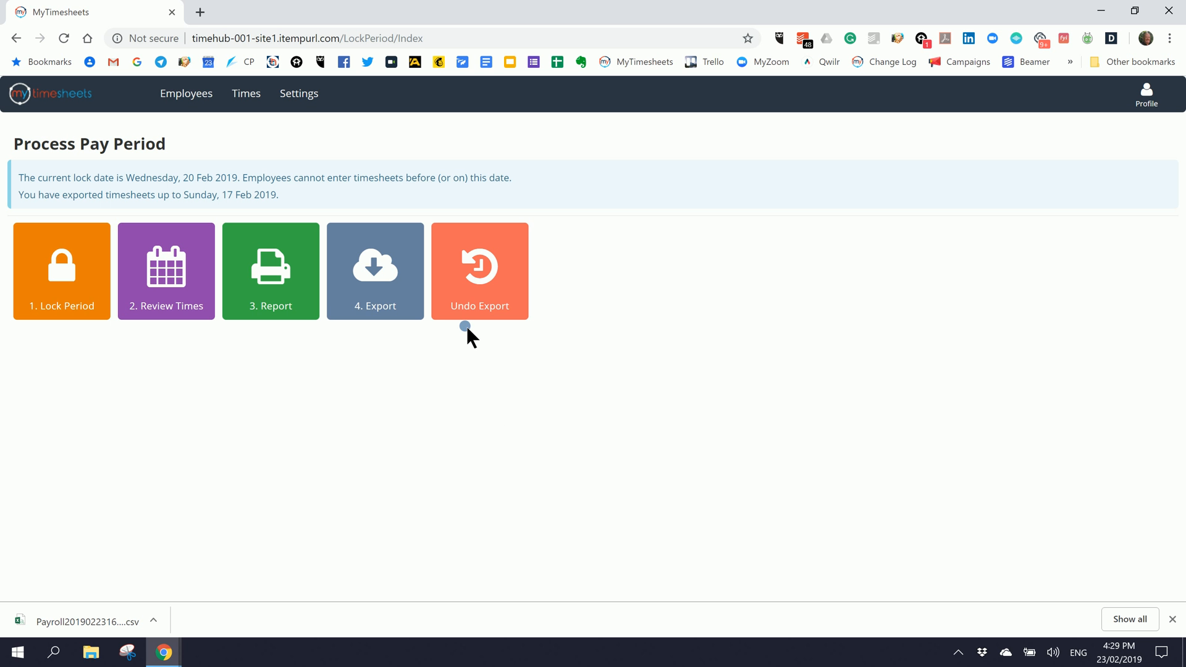
# - Undo the payroll export to reopen the pay period ending 17 Feb 2019, confirming the reopening
pyautogui.click(487, 291)
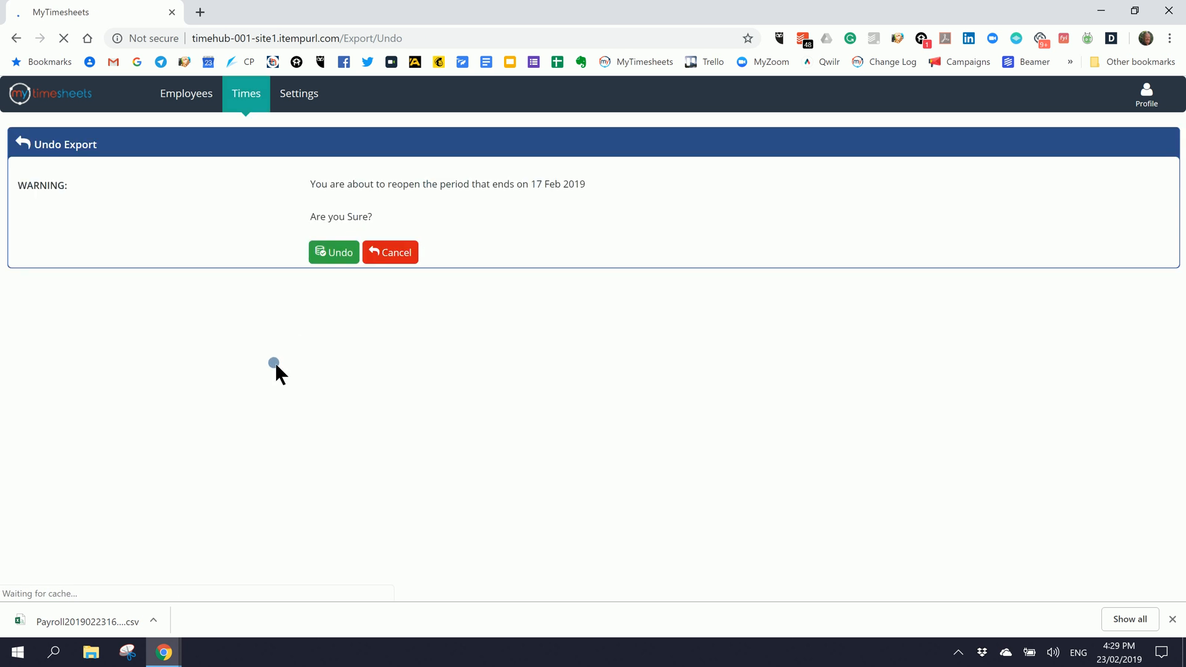
pyautogui.click(339, 253)
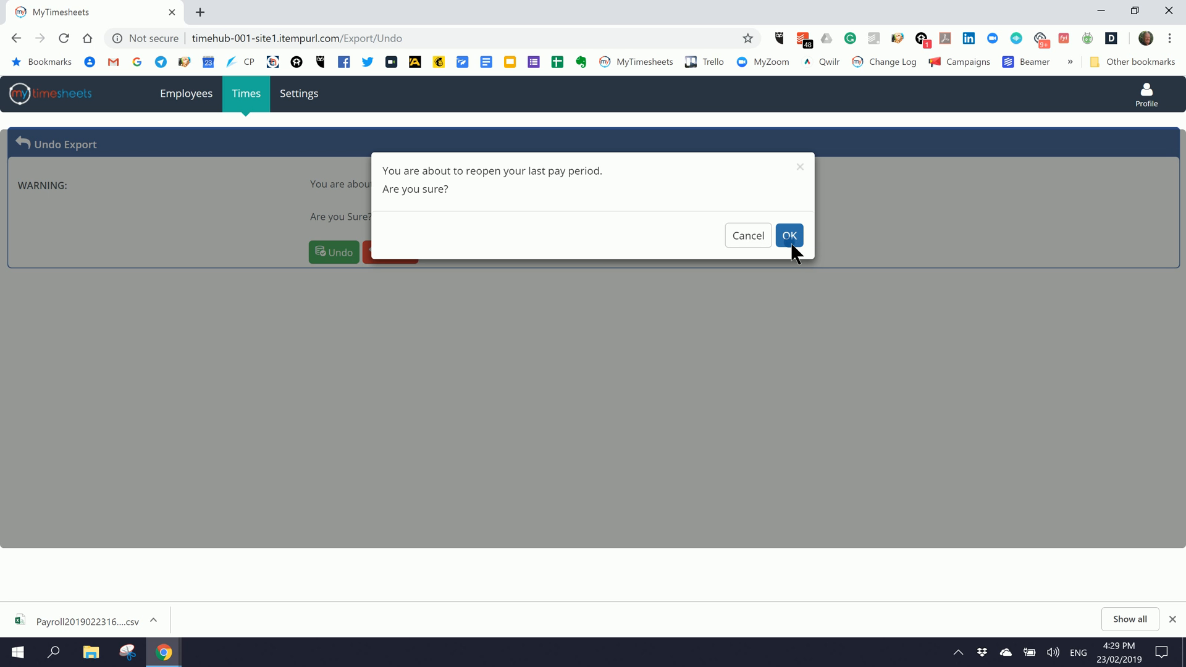
pyautogui.click(791, 241)
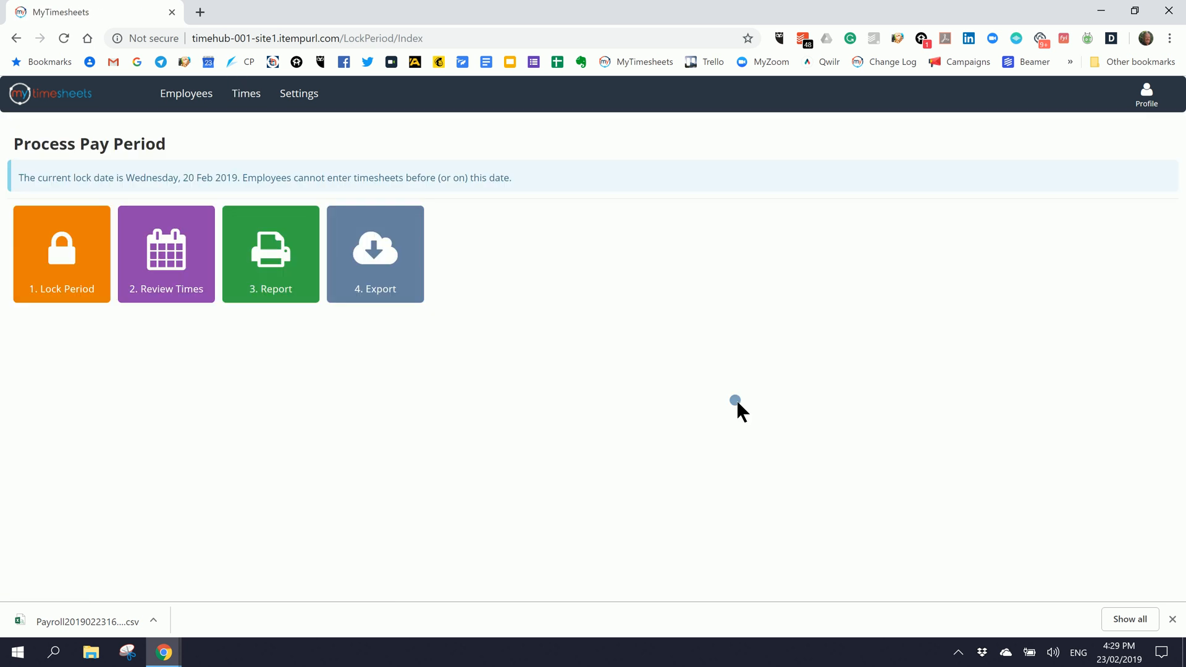
# - Check the daily totals for the reopened pay period and return to Process Pay Period
pyautogui.click(184, 266)
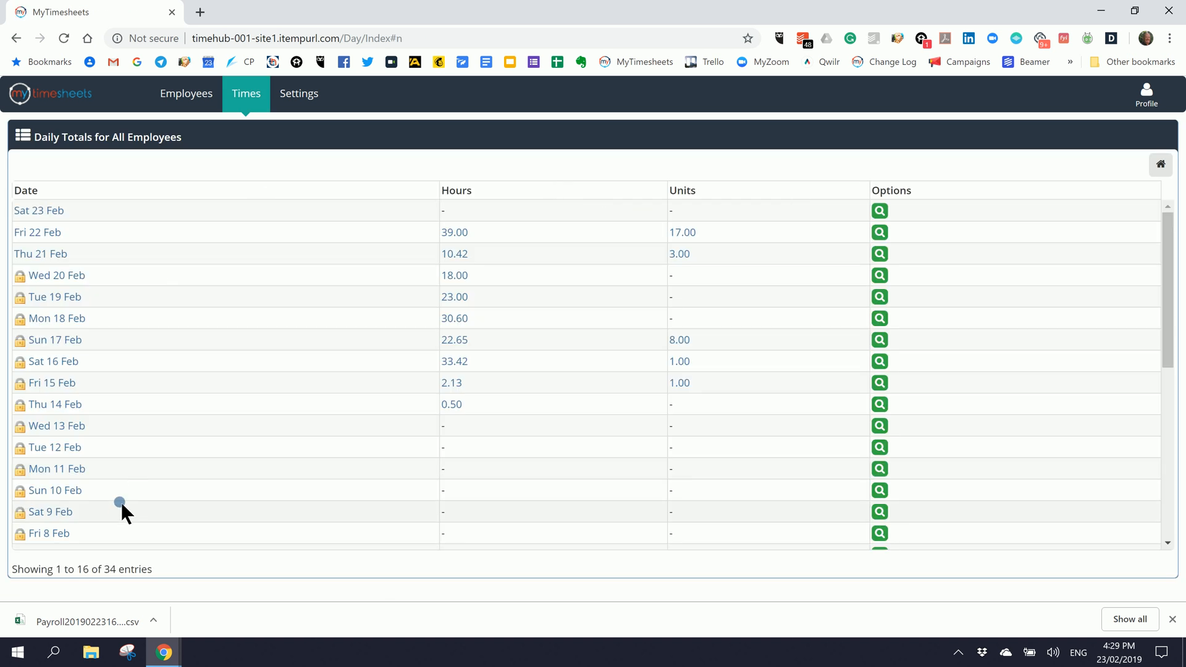
pyautogui.click(259, 92)
pyautogui.click(255, 150)
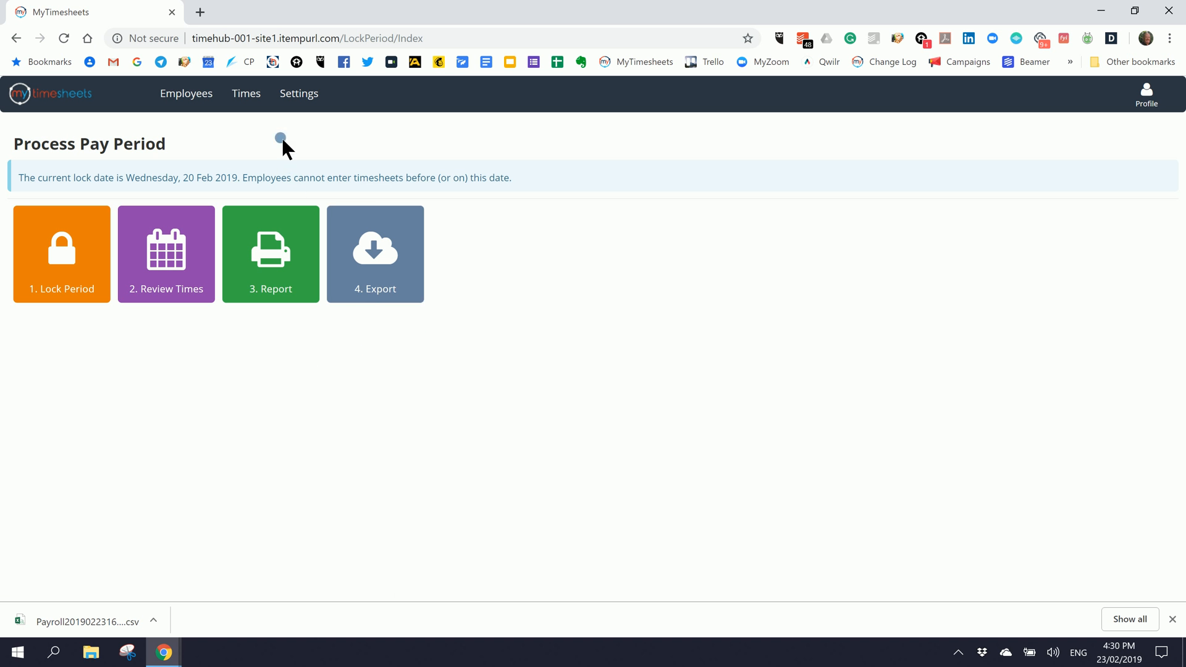
pyautogui.click(250, 106)
pyautogui.moveTo(267, 234)
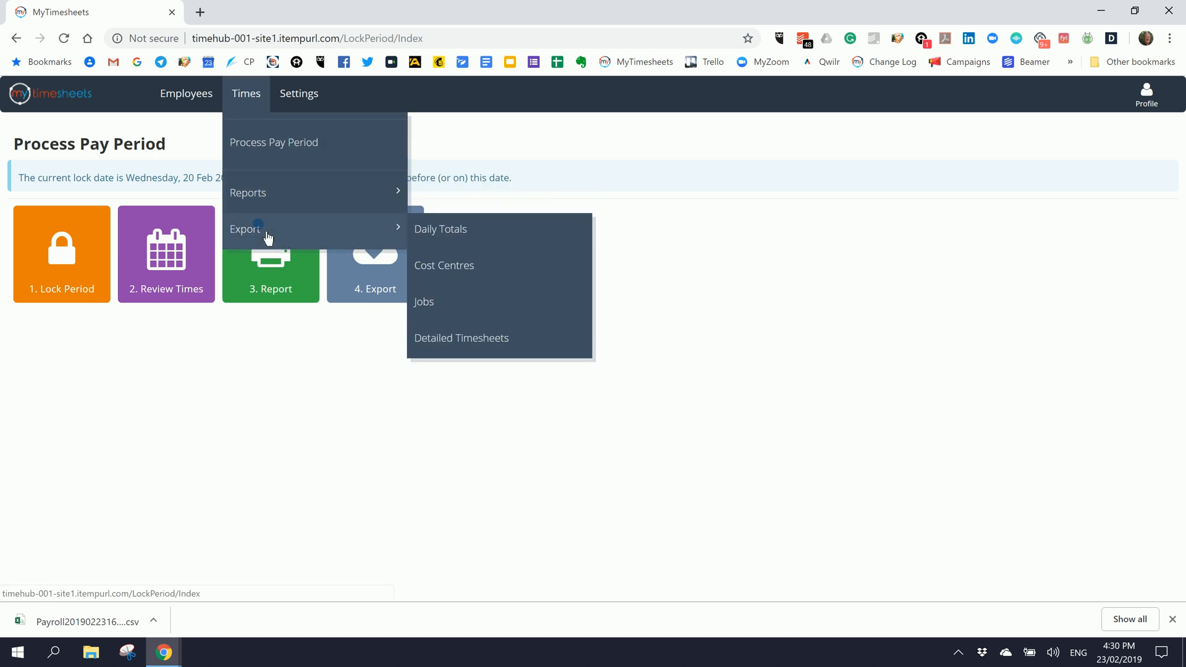
pyautogui.click(654, 447)
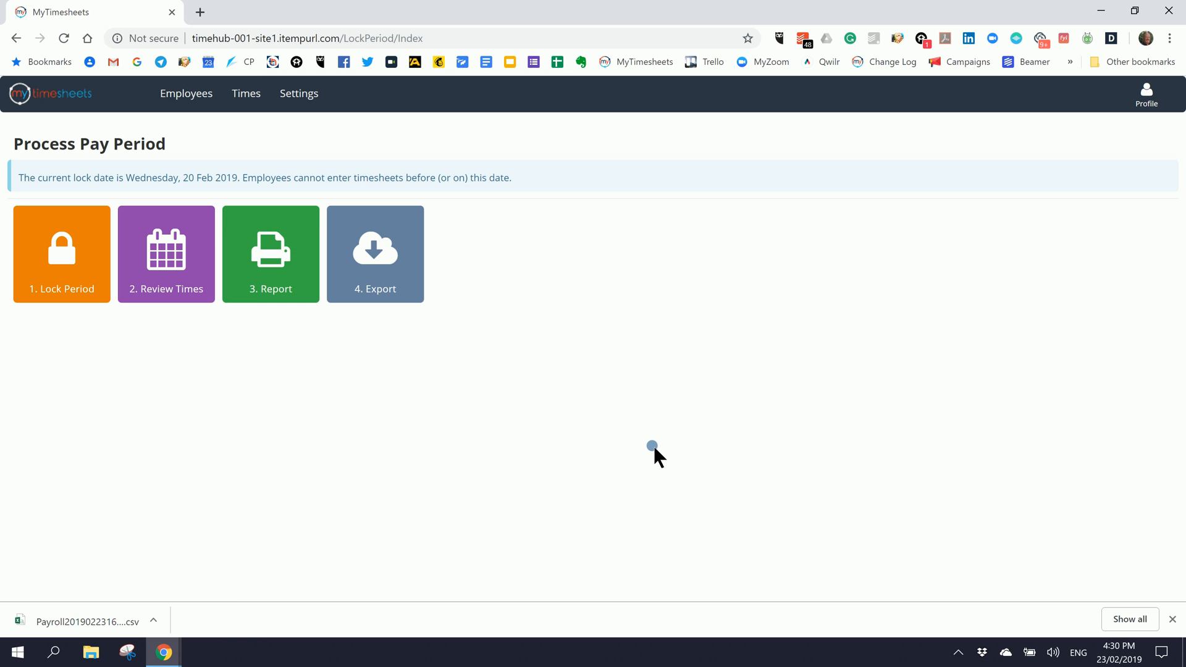